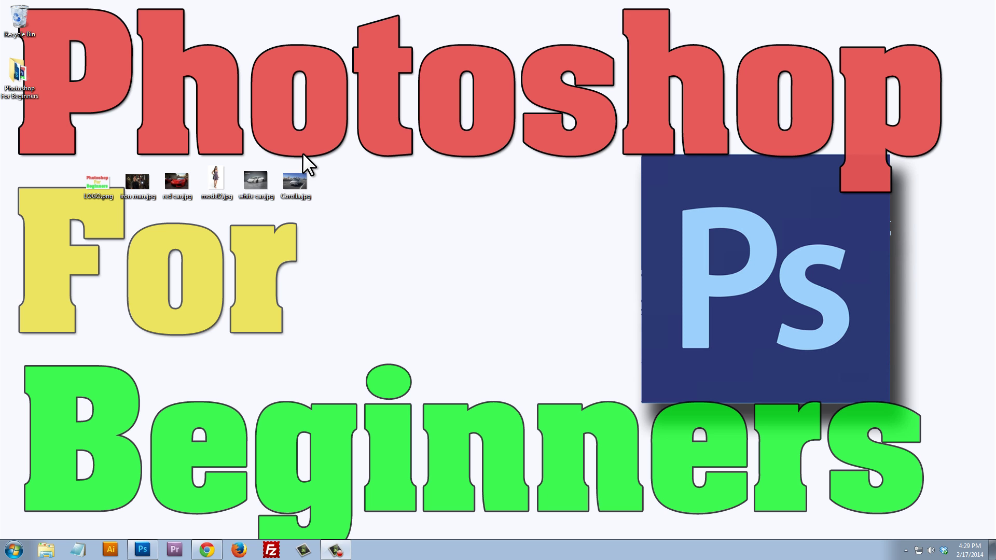
- Open LOGO.png from the Desktop as a Photoshop document
{"action": "left_click", "coordinate": [144, 553]}
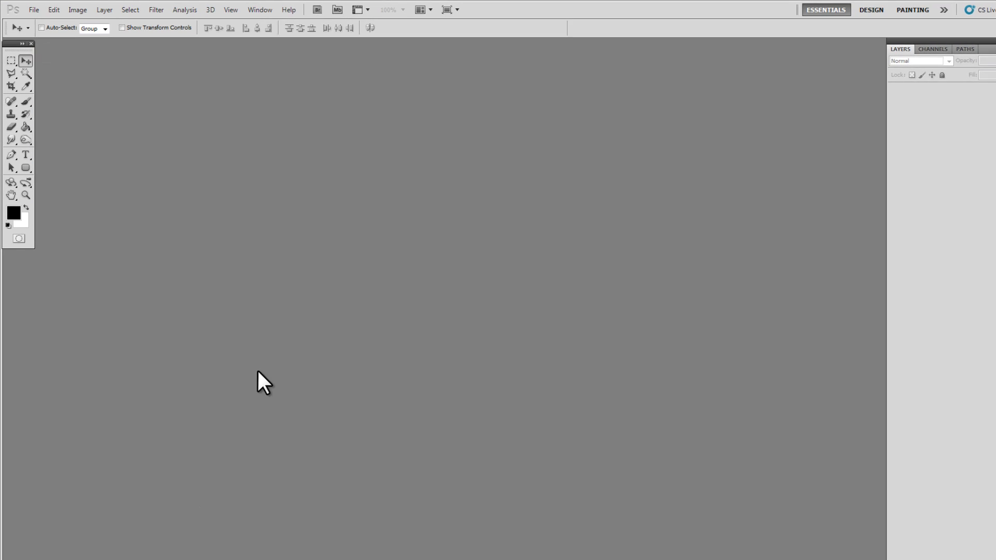
{"action": "left_click", "coordinate": [40, 12]}
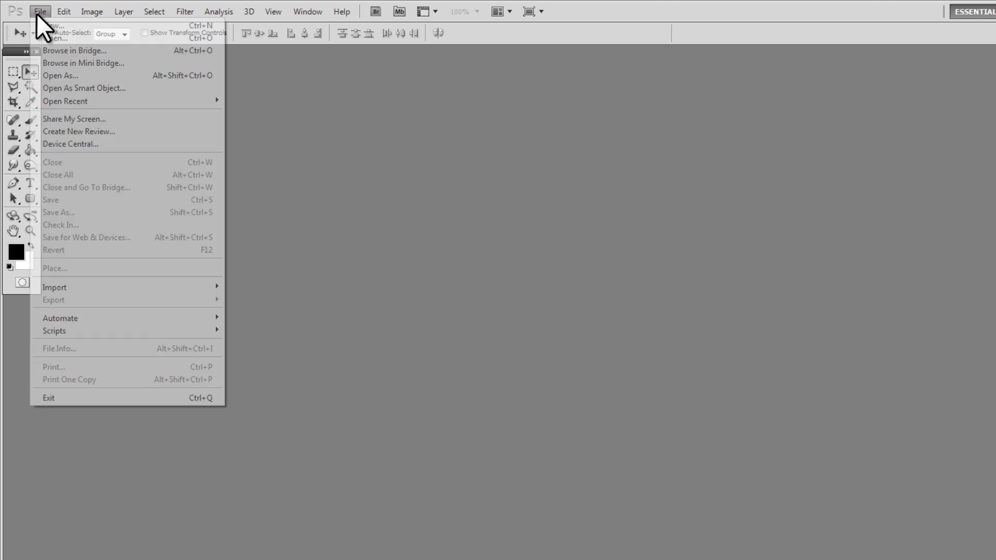
{"action": "left_click", "coordinate": [55, 35]}
{"action": "left_click", "coordinate": [761, 292]}
{"action": "left_click", "coordinate": [968, 444]}
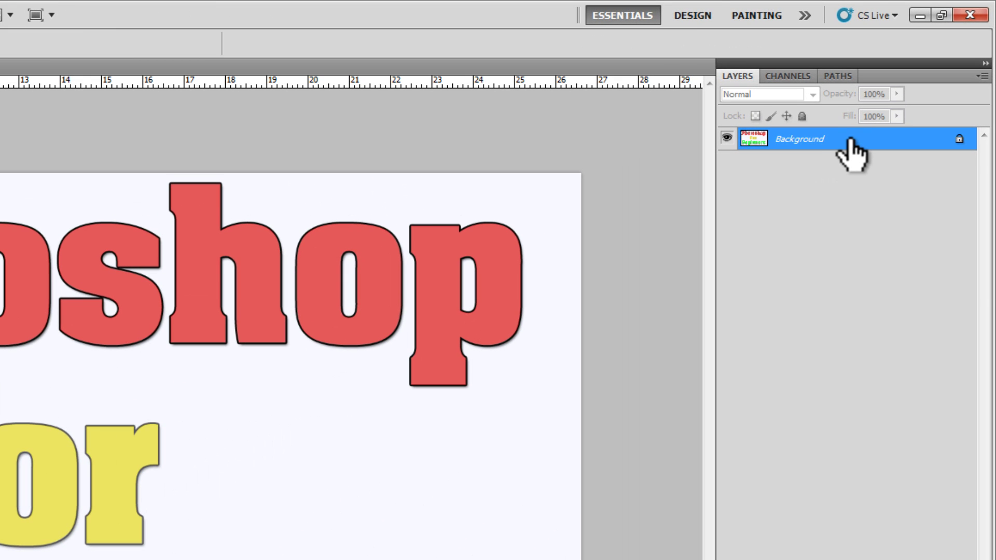
- Duplicate the Background layer into a 'Background copy' layer and select that copy
{"action": "right_click", "coordinate": [863, 128]}
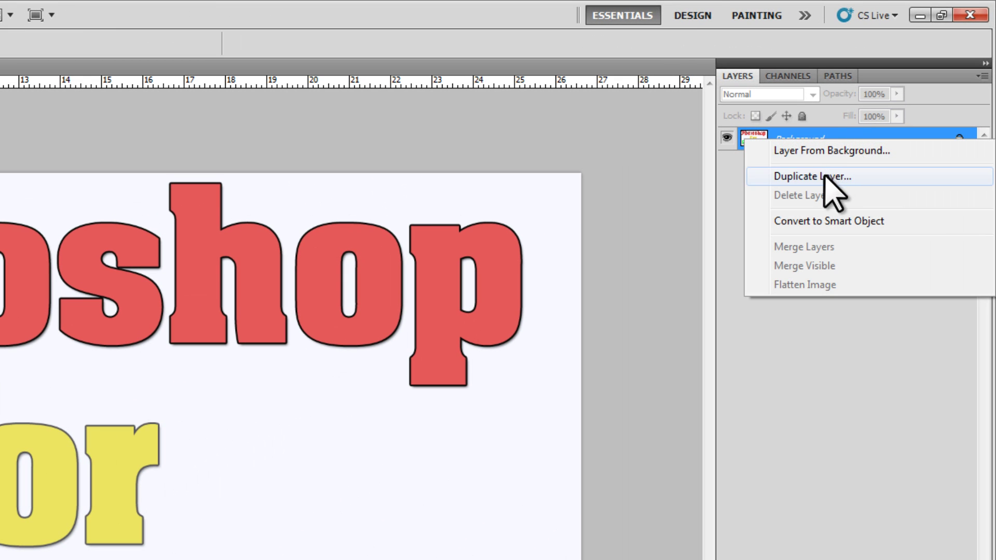
{"action": "left_click", "coordinate": [768, 175]}
{"action": "left_click", "coordinate": [325, 281]}
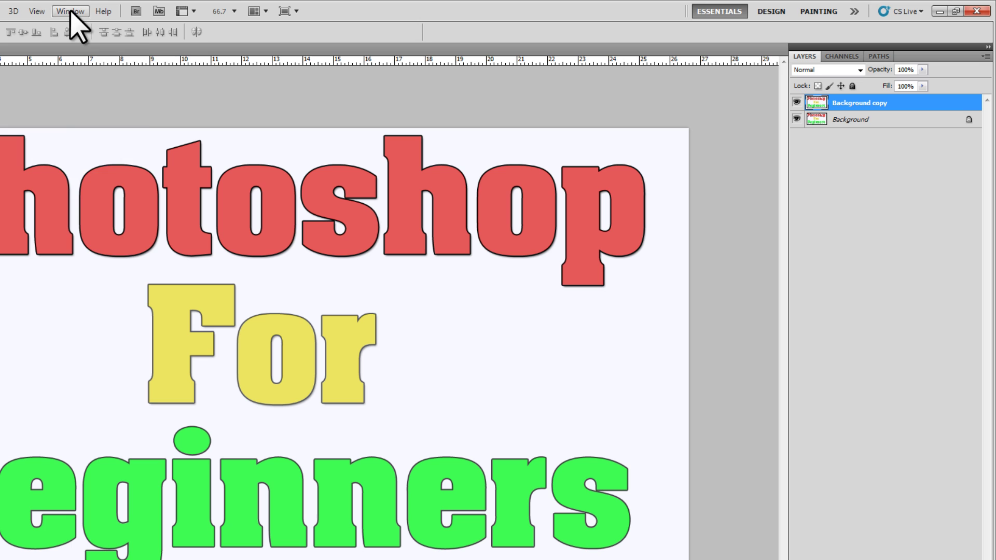
{"action": "left_click", "coordinate": [70, 11]}
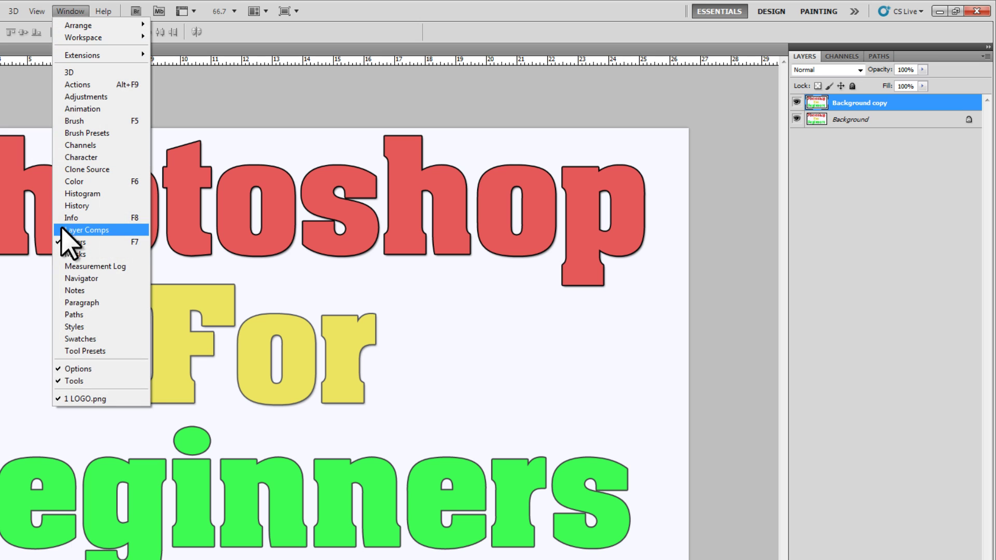
{"action": "left_click", "coordinate": [828, 238]}
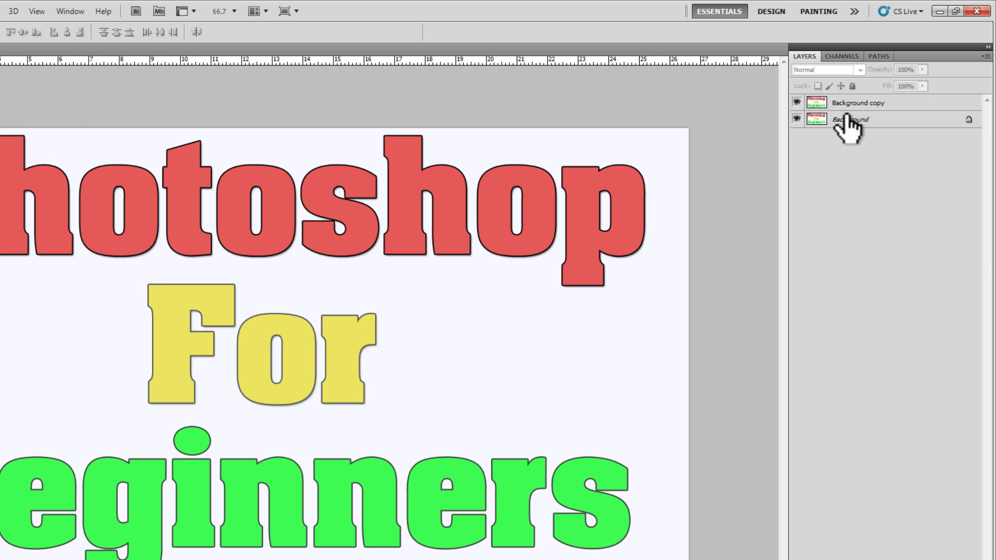
{"action": "left_click", "coordinate": [879, 104]}
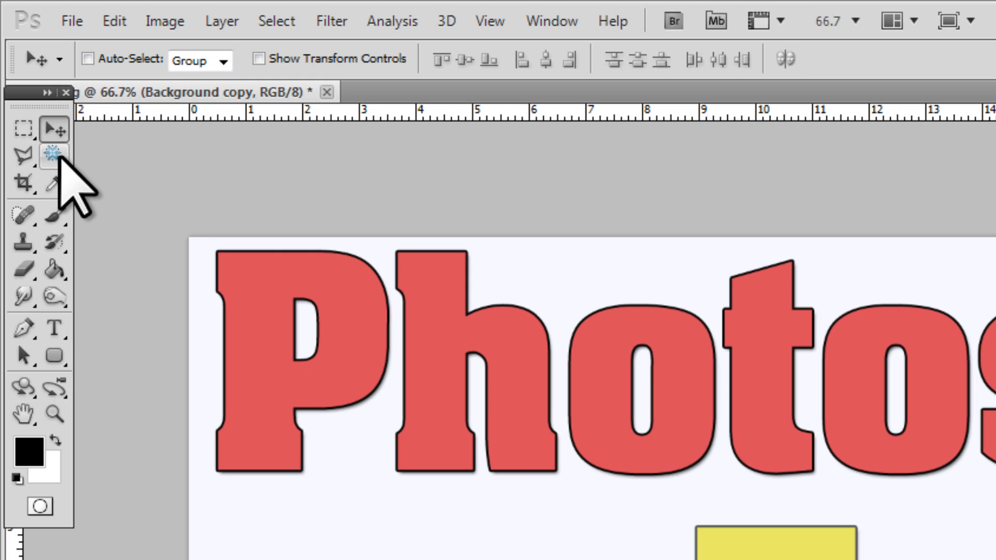
- Delete the white background around the letters using the Magic Wand at tolerance 50
{"action": "left_click", "coordinate": [50, 157]}
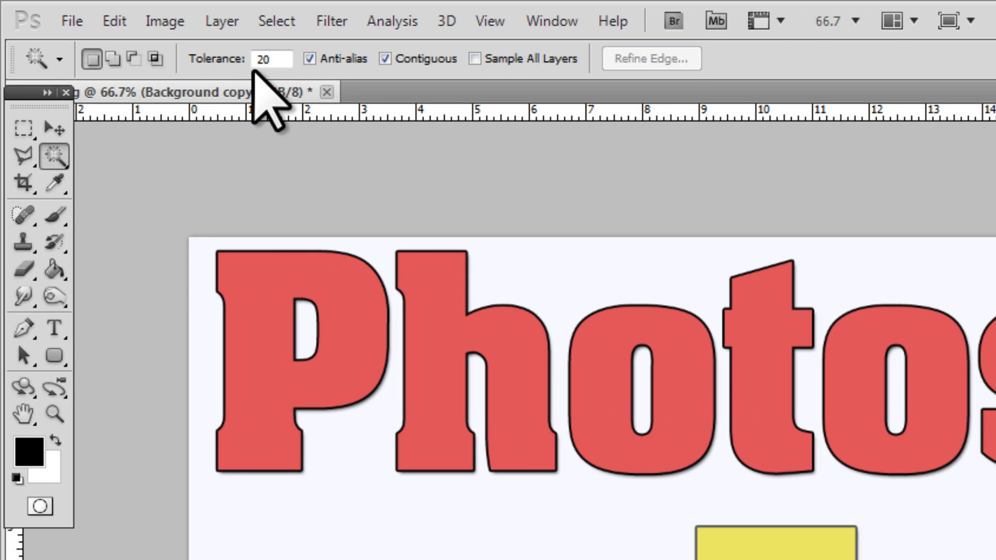
{"action": "left_click", "coordinate": [265, 59]}
{"action": "type", "text": "50"}
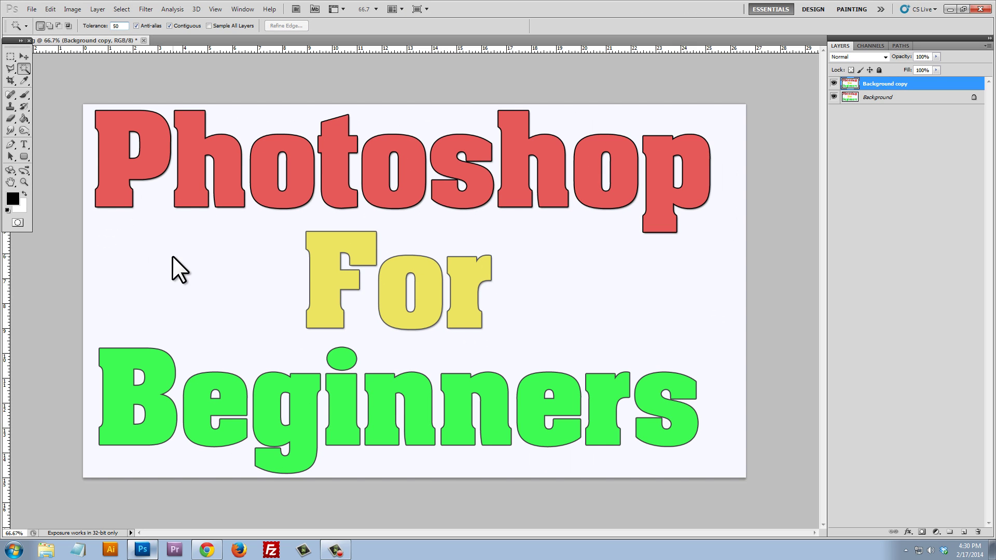
{"action": "left_click", "coordinate": [172, 257]}
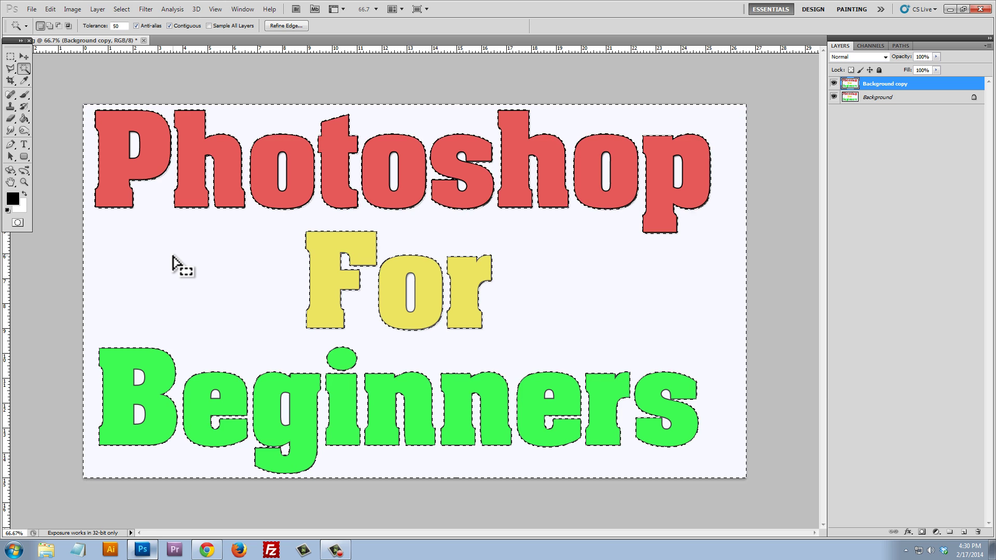
{"action": "key", "text": "Delete"}
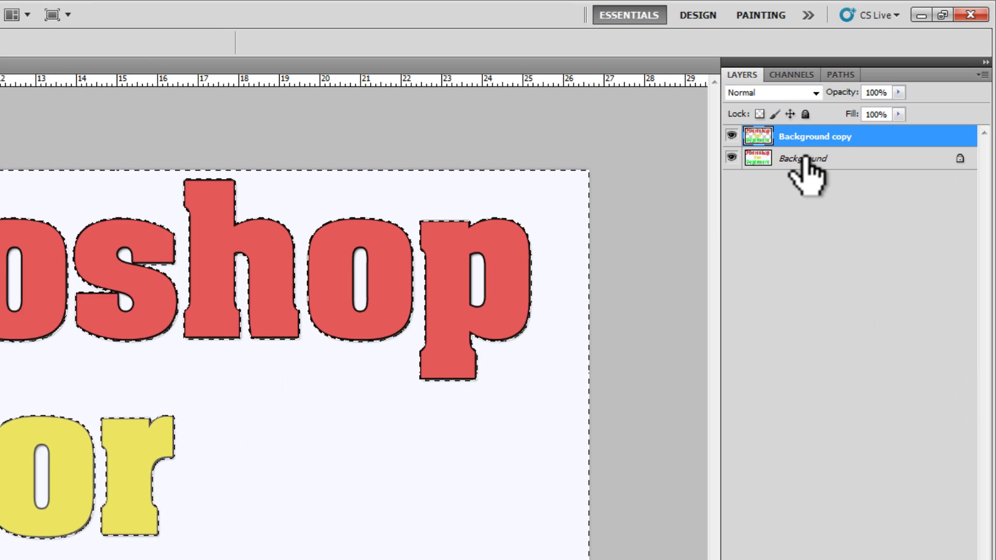
- Hide the original Background layer and make Background copy active again
{"action": "left_click", "coordinate": [803, 159]}
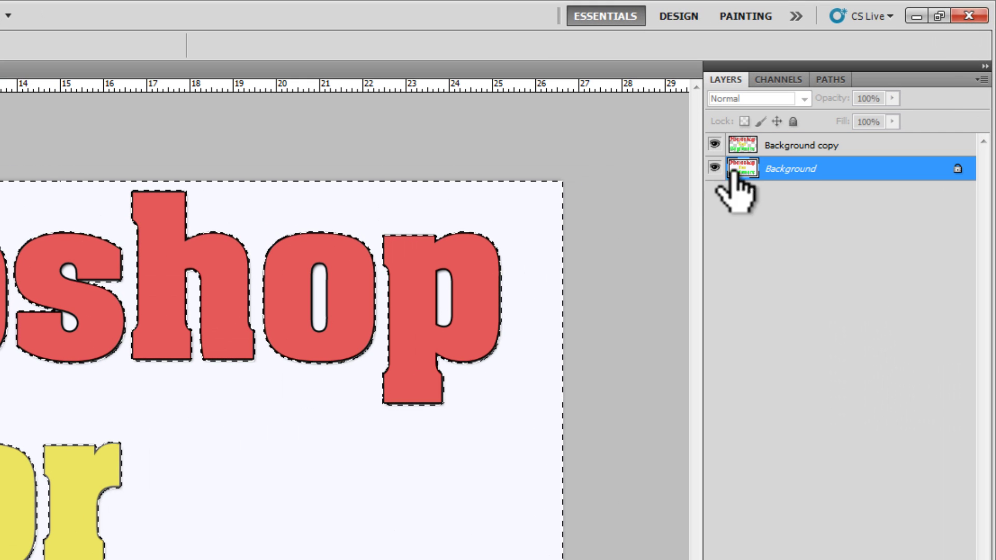
{"action": "left_click", "coordinate": [715, 168]}
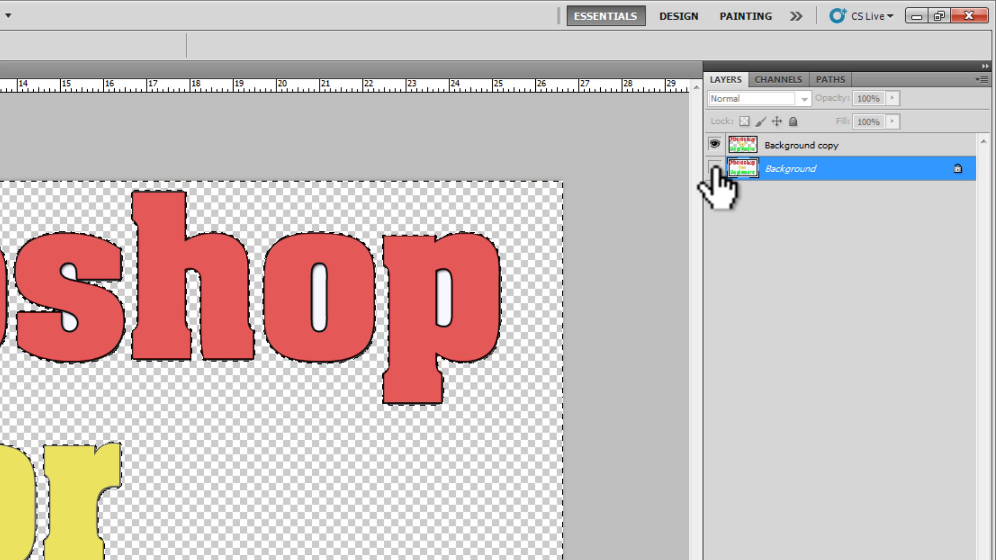
{"action": "left_click", "coordinate": [815, 145]}
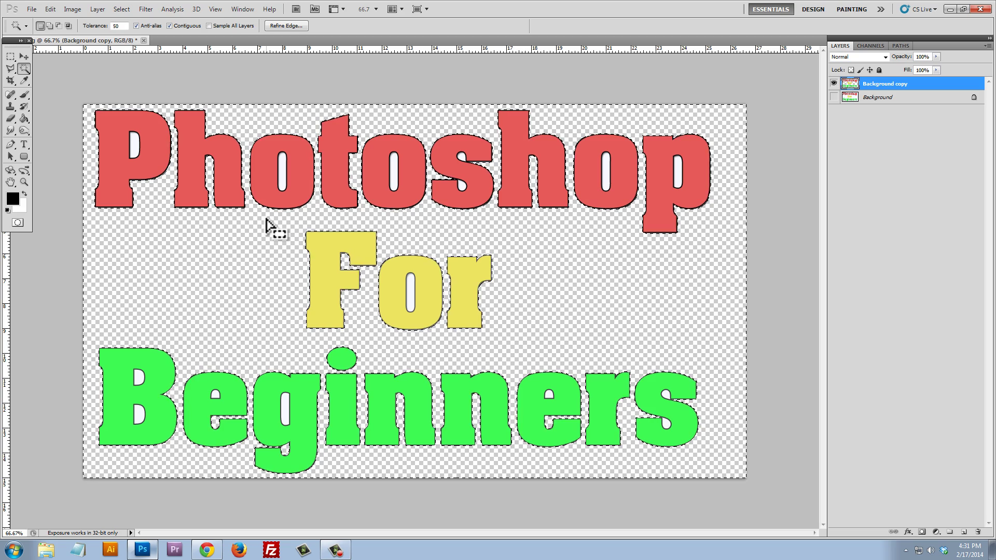
- Select the white holes in 'Photoshop': inside the P, the s notches and the p
{"action": "left_click", "coordinate": [136, 147]}
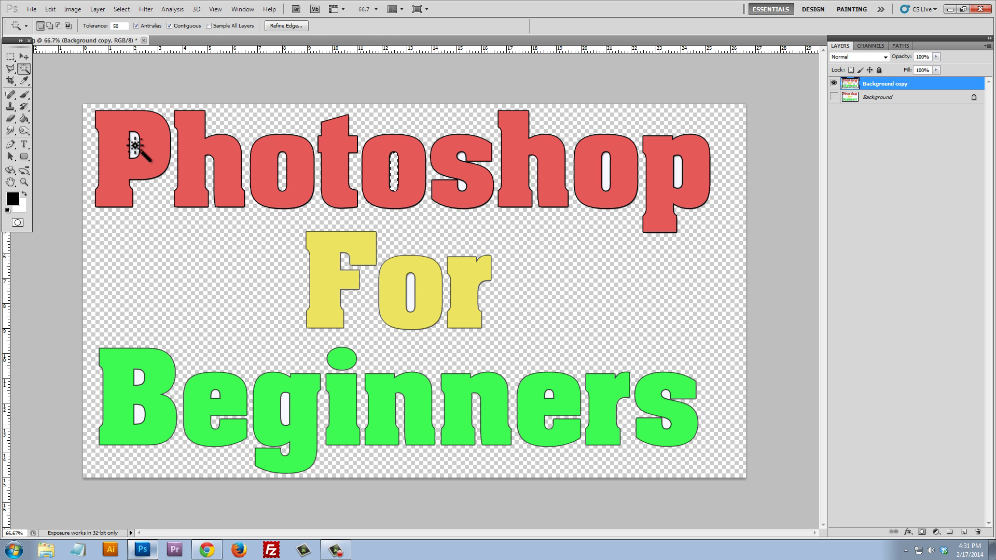
{"action": "key", "text": "shift"}
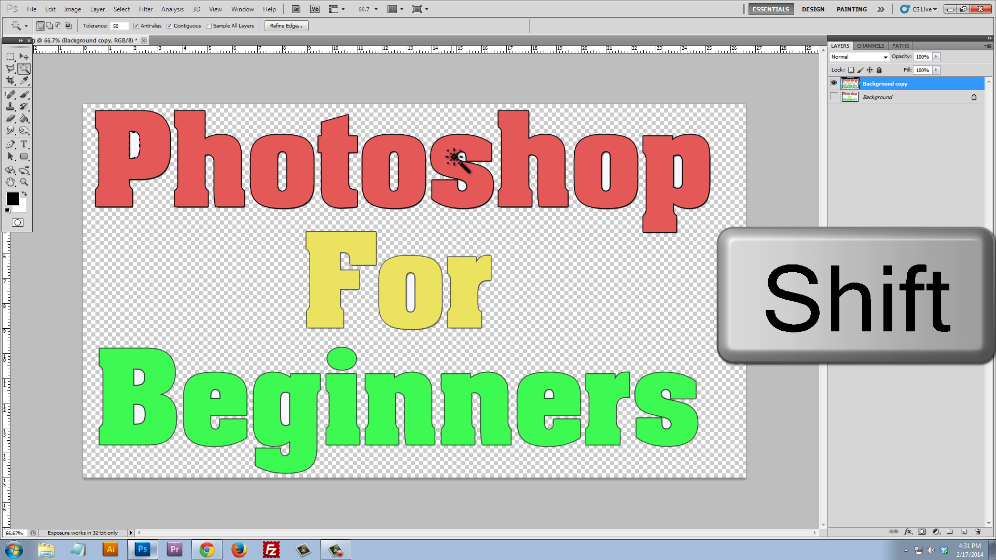
{"action": "left_click", "coordinate": [461, 156]}
{"action": "left_click", "coordinate": [461, 186]}
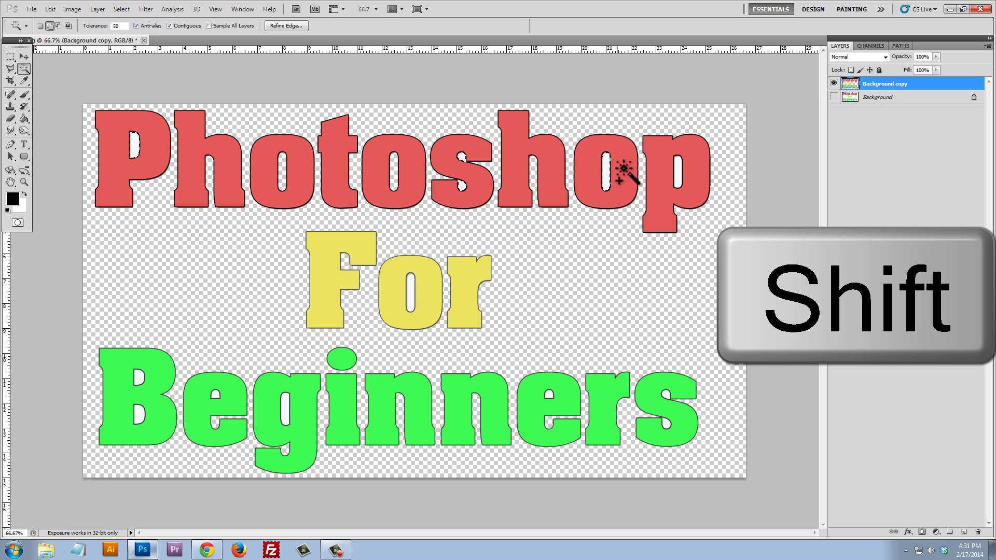
{"action": "left_click", "coordinate": [677, 168], "text": "shift"}
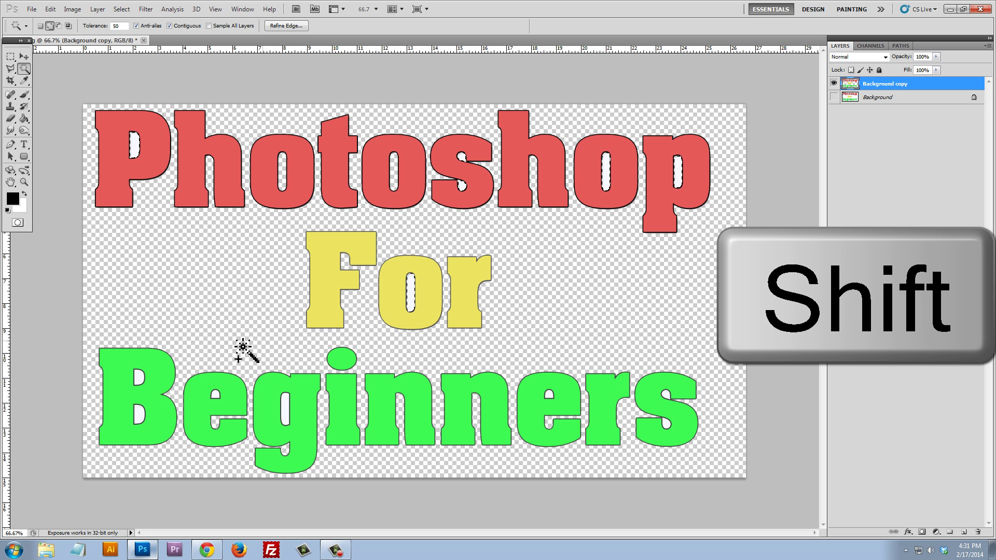
- Add the holes of B, e, g, e and s in 'Beginners', then deselect
{"action": "left_click", "coordinate": [139, 378], "text": "shift"}
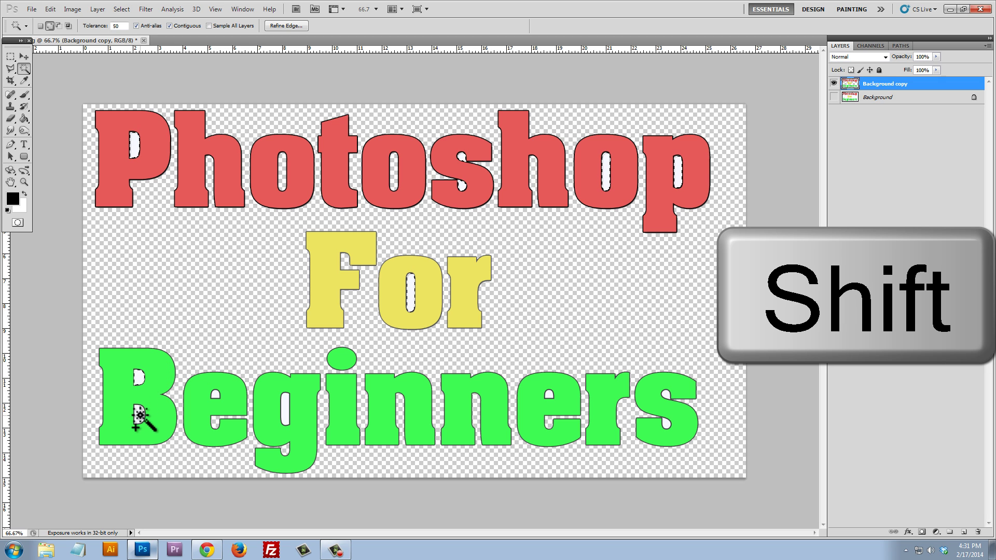
{"action": "left_click", "coordinate": [138, 415], "text": "shift"}
{"action": "left_click", "coordinate": [216, 396], "text": "shift"}
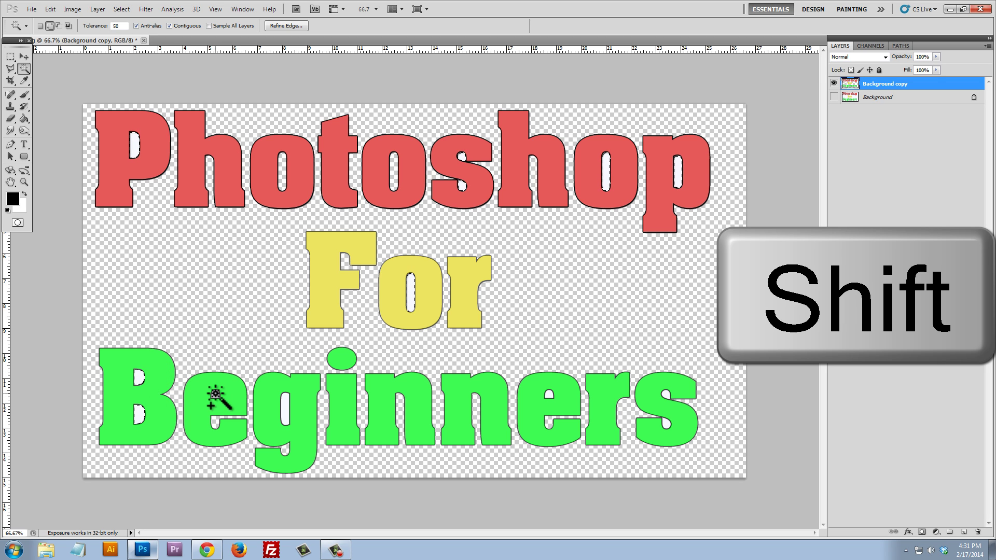
{"action": "left_click", "coordinate": [285, 407], "text": "shift"}
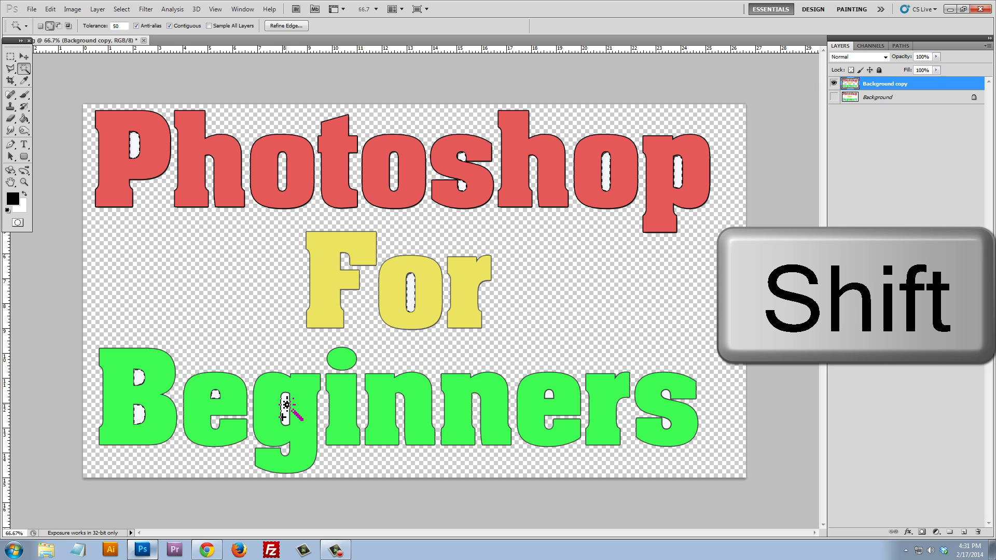
{"action": "left_click", "coordinate": [549, 396], "text": "shift"}
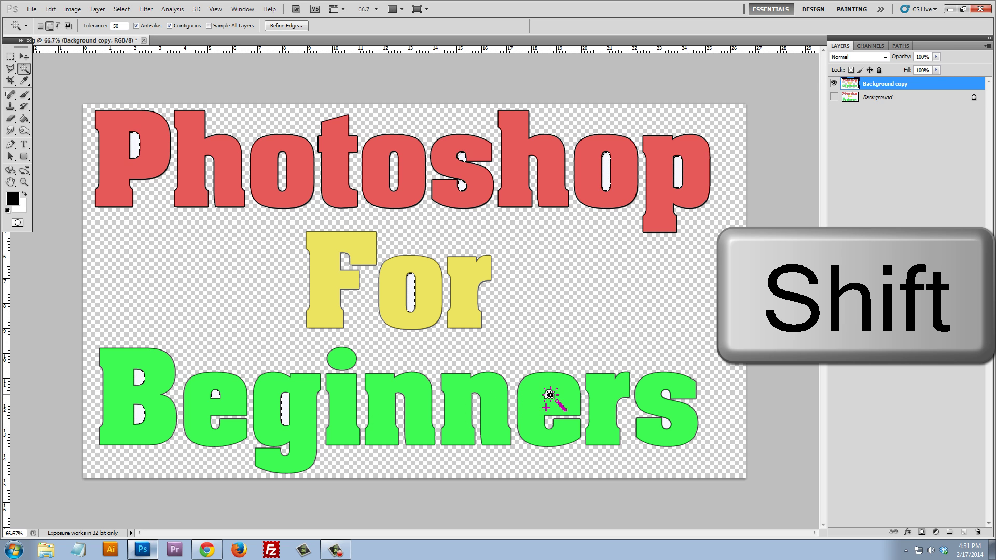
{"action": "left_click", "coordinate": [667, 396], "text": "shift"}
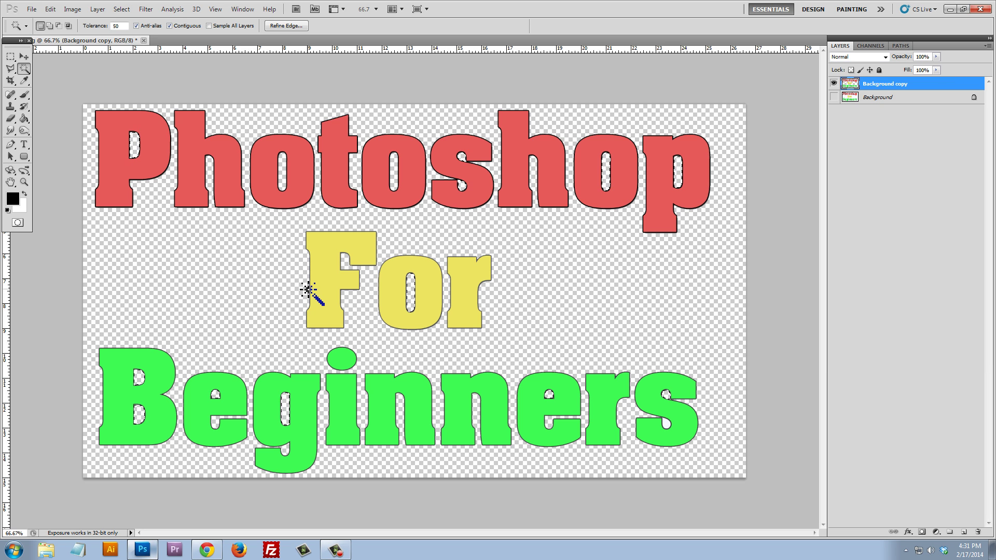
{"action": "left_click", "coordinate": [123, 7]}
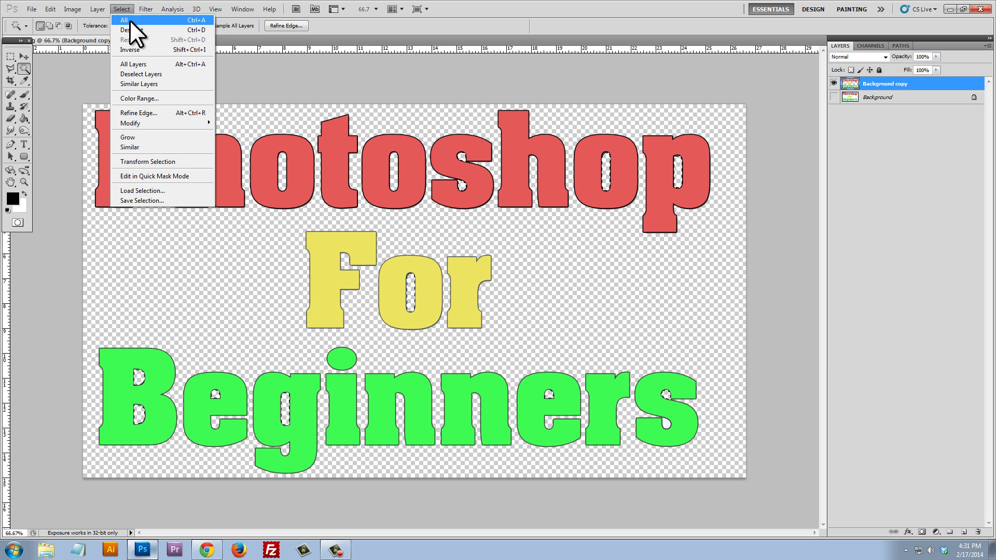
{"action": "left_click", "coordinate": [130, 30]}
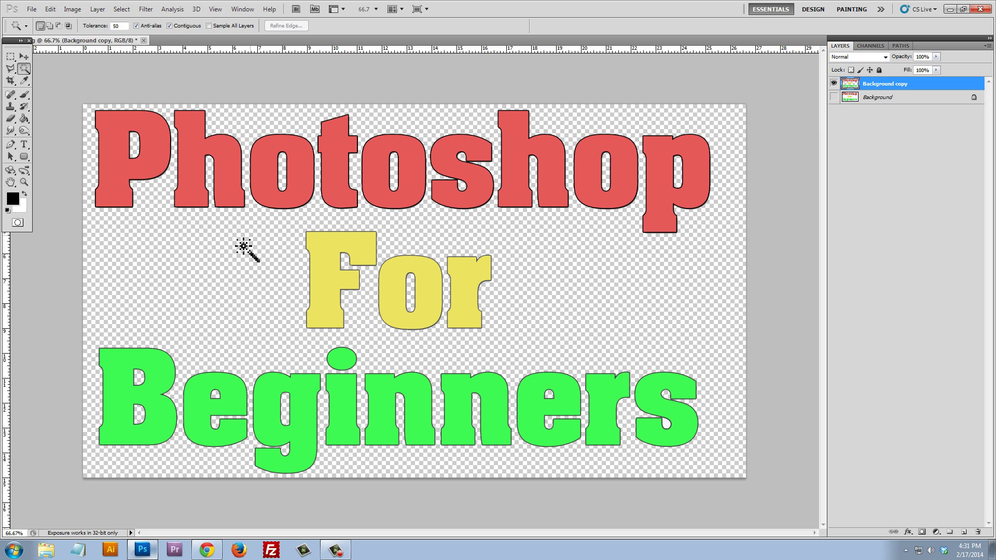
- Drag and arrow-key nudge the Background copy text artwork until it is centred
{"action": "left_click", "coordinate": [25, 56]}
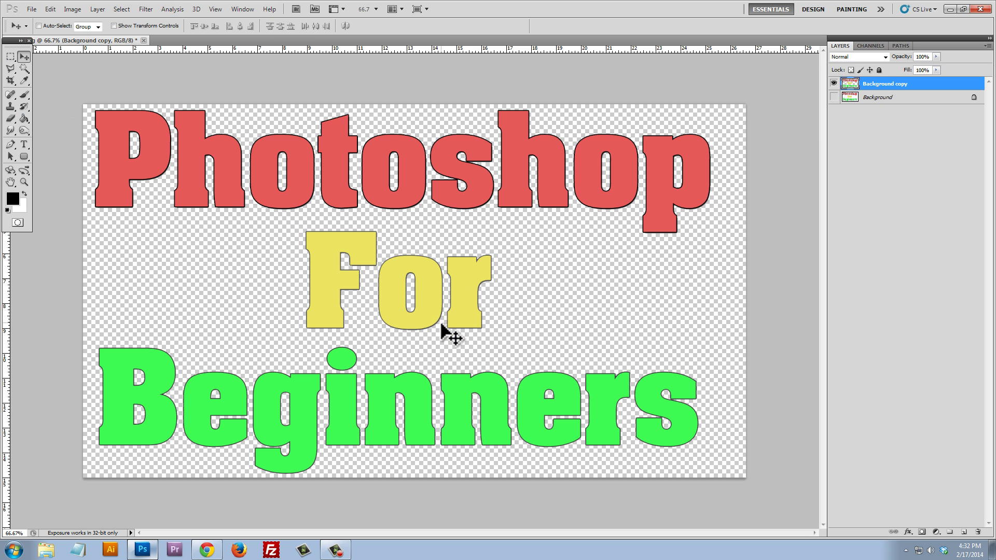
{"action": "mouse_move", "coordinate": [301, 234]}
{"action": "left_mouse_down"}
{"action": "mouse_move", "coordinate": [320, 254]}
{"action": "mouse_move", "coordinate": [311, 237]}
{"action": "left_mouse_up"}
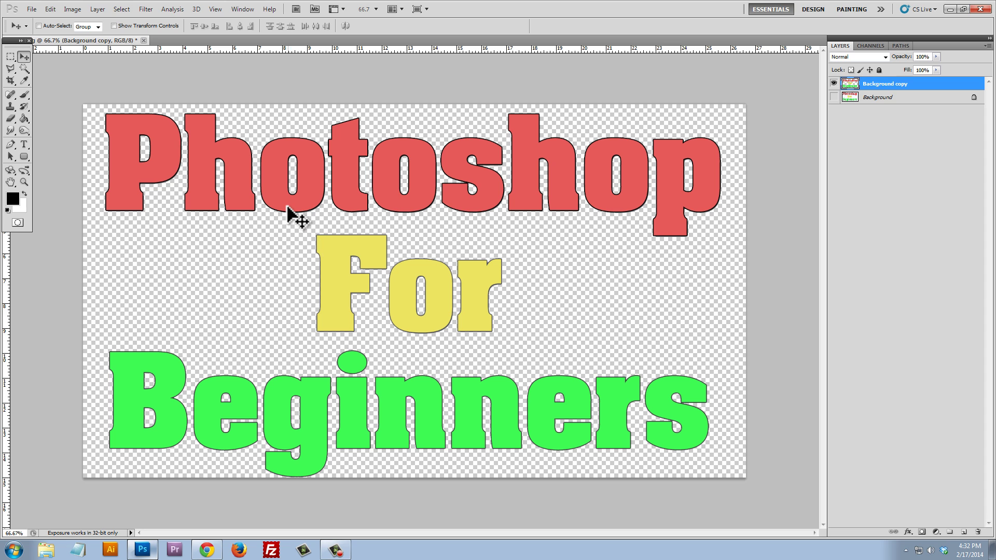
{"action": "left_click_drag", "start_coordinate": [322, 222], "coordinate": [350, 213]}
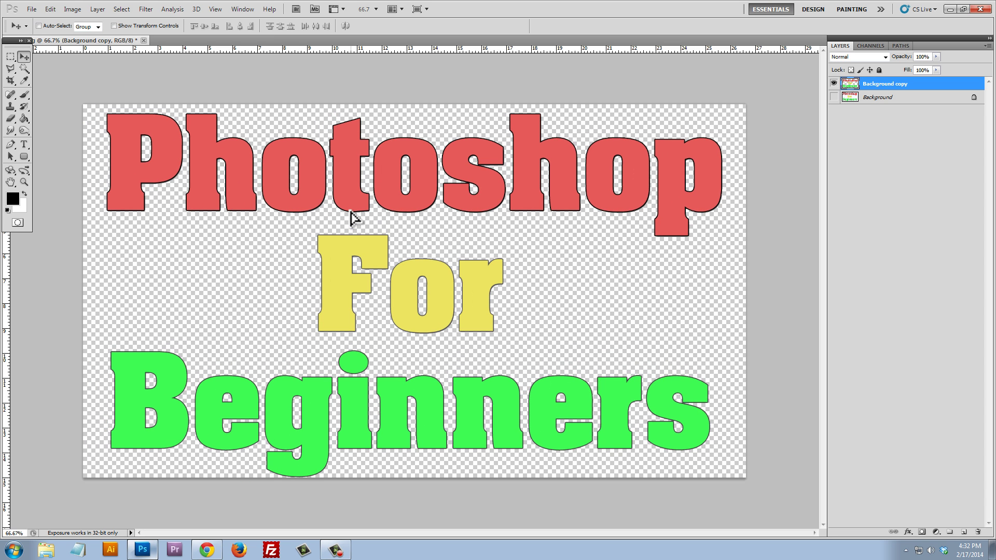
{"action": "key", "text": "shift+Up"}
{"action": "key", "text": "shift+Up"}
{"action": "key", "text": "shift+Left"}
{"action": "key", "text": "shift+Left"}
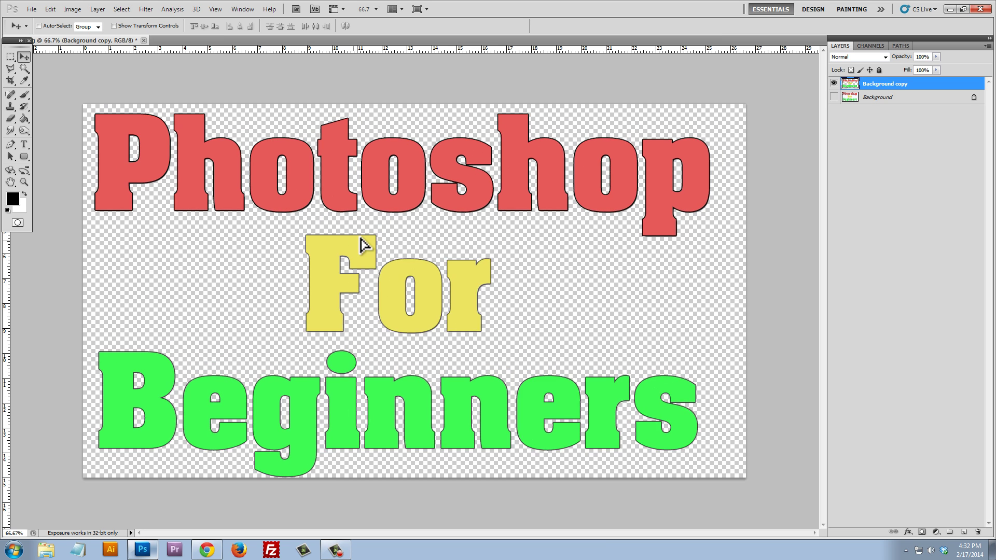
{"action": "key", "text": "shift+Down"}
{"action": "key", "text": "shift+Down"}
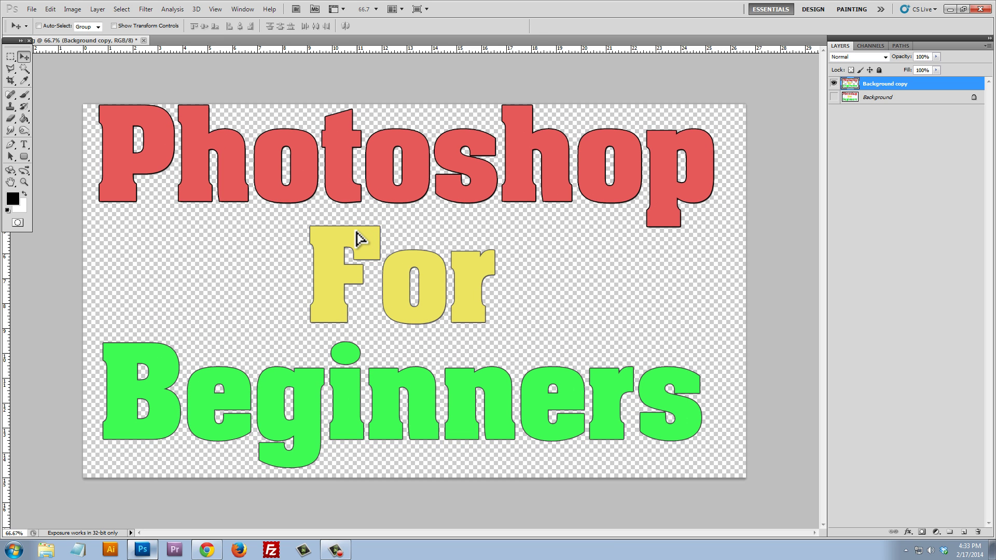
{"action": "key", "text": "shift+Up"}
{"action": "key", "text": "shift+Up"}
{"action": "key", "text": "shift+Down"}
{"action": "key", "text": "shift+Down"}
{"action": "key", "text": "Right"}
{"action": "key", "text": "Right"}
{"action": "key", "text": "Right"}
{"action": "key", "text": "Right"}
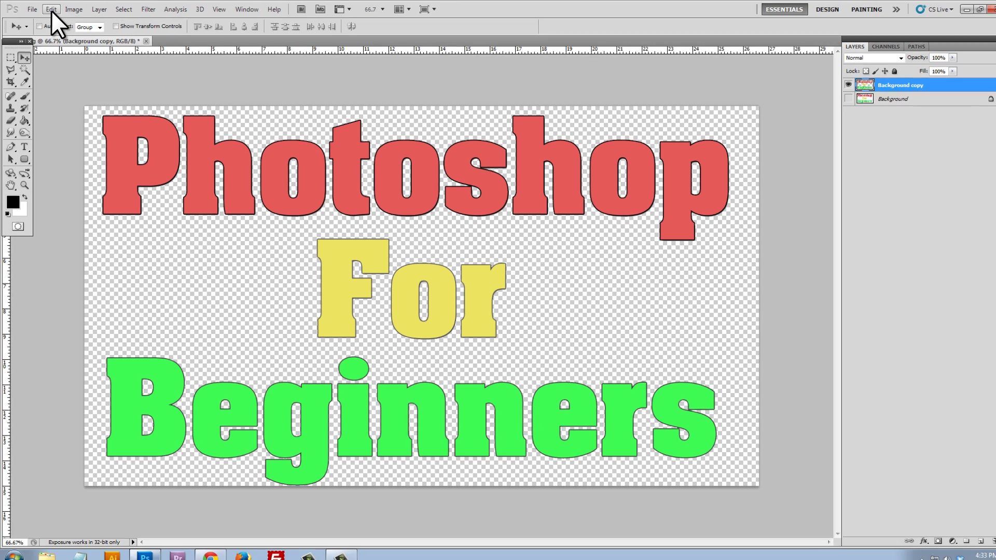
- Free Transform the text proportionally down to about 12%, placed in the bottom-right corner
{"action": "left_click", "coordinate": [50, 9]}
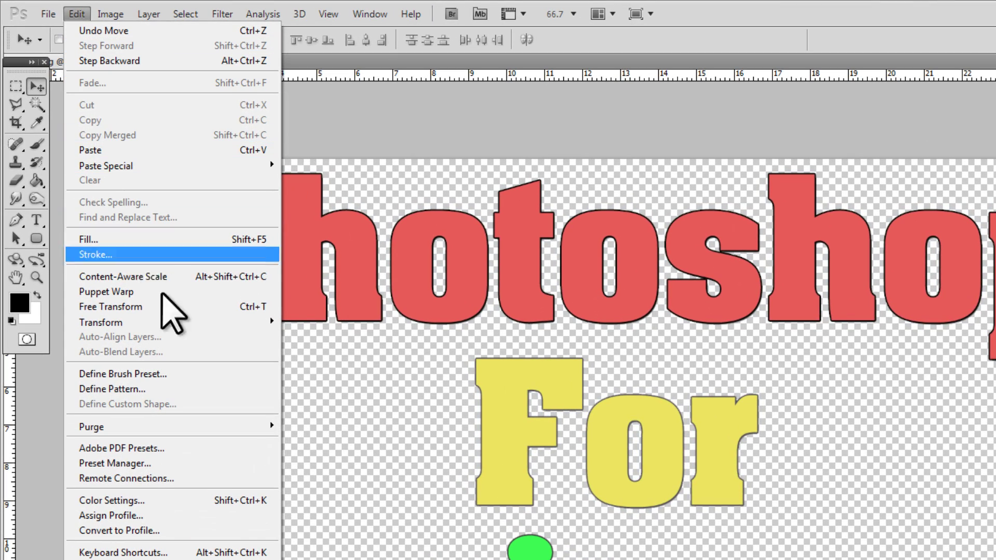
{"action": "left_click", "coordinate": [185, 307]}
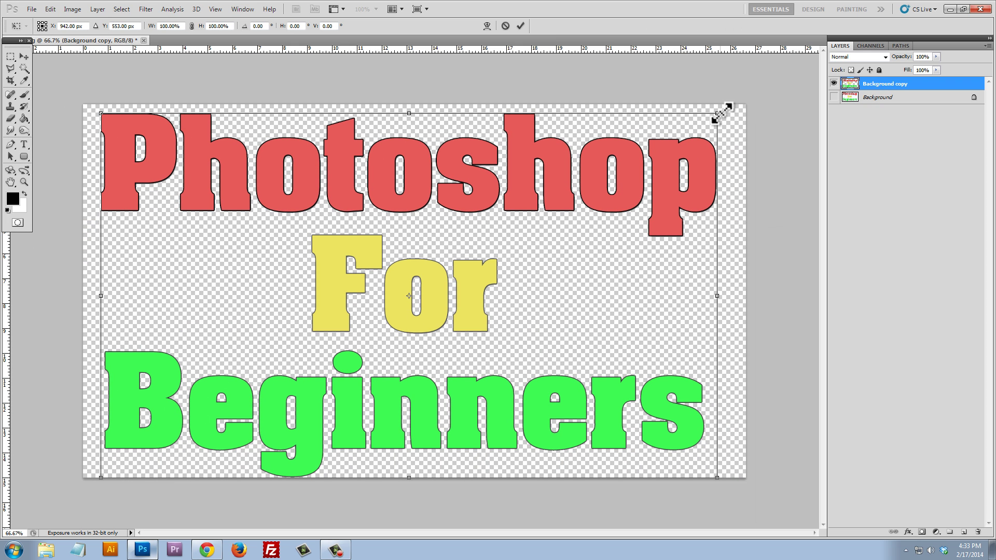
{"action": "key", "text": "shift"}
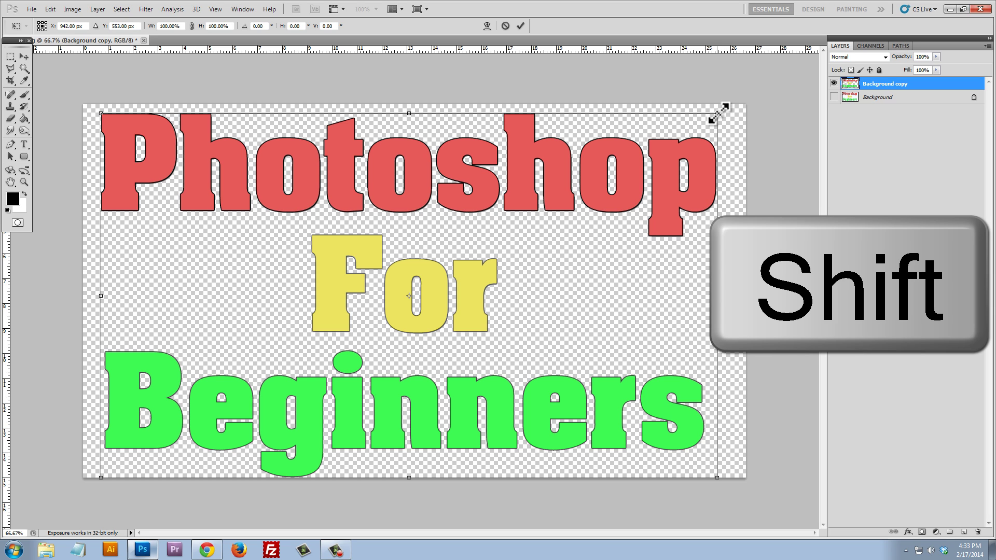
{"action": "left_click_drag", "start_coordinate": [717, 113], "coordinate": [722, 454]}
{"action": "key", "text": "Return"}
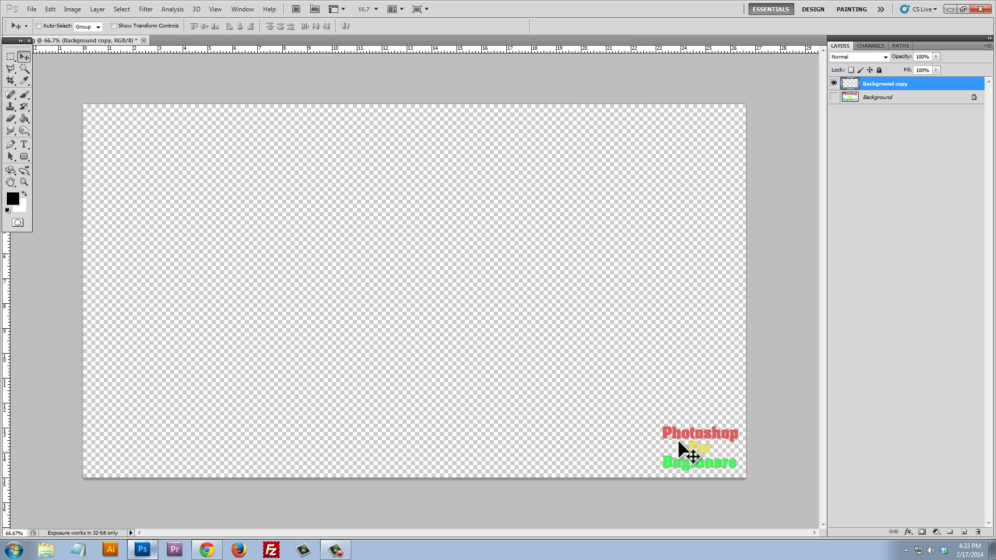
- Crop the canvas tightly around the small logo in the lower-right corner
{"action": "left_click", "coordinate": [9, 80]}
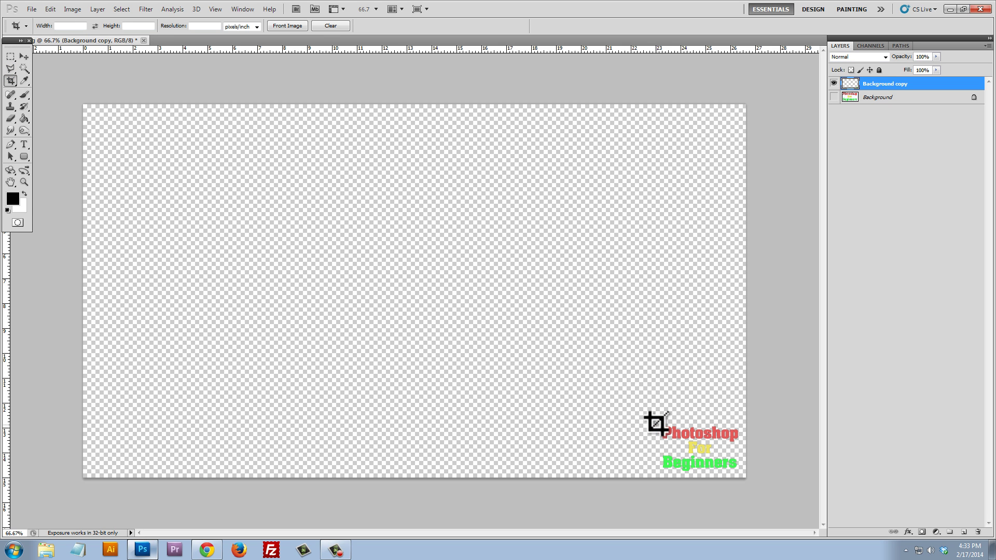
{"action": "left_click_drag", "start_coordinate": [657, 423], "coordinate": [753, 469]}
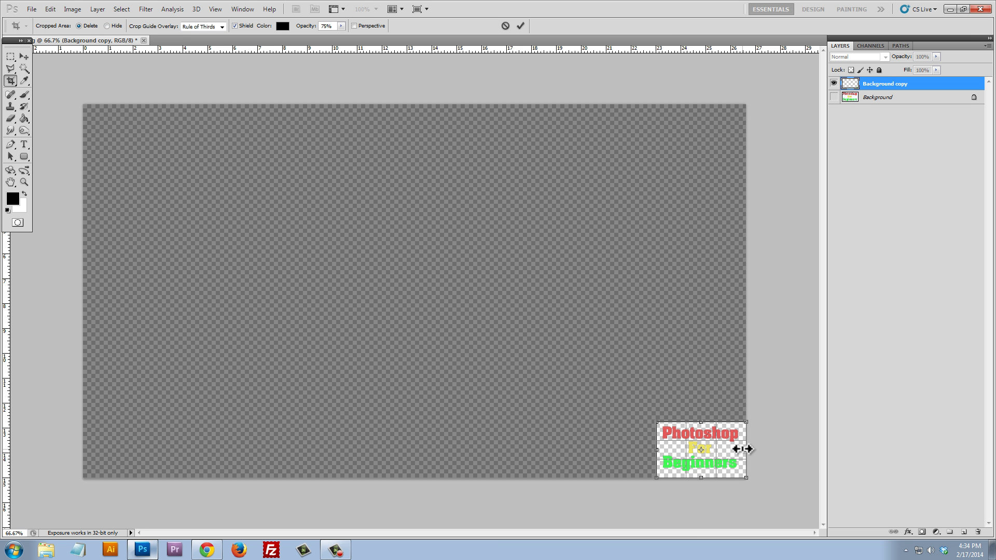
{"action": "key", "text": "Return"}
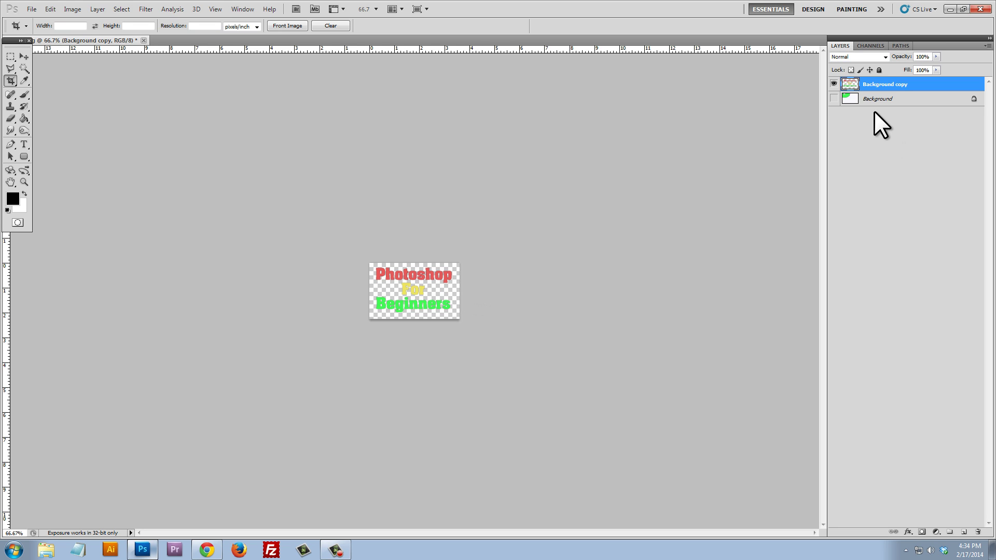
- Delete the hidden Background layer and nudge the logo slightly left
{"action": "left_click", "coordinate": [888, 100]}
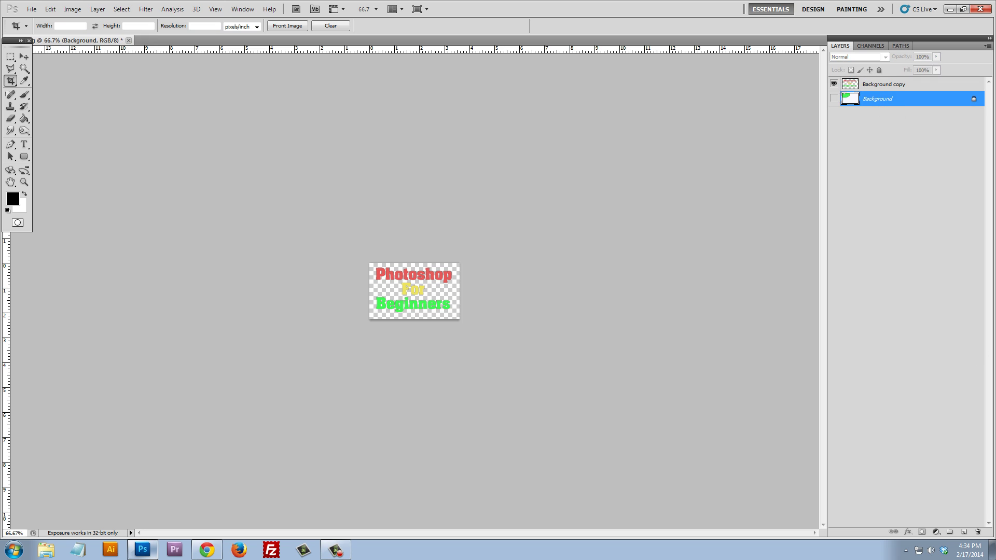
{"action": "left_click", "coordinate": [978, 532]}
{"action": "key", "text": "Return"}
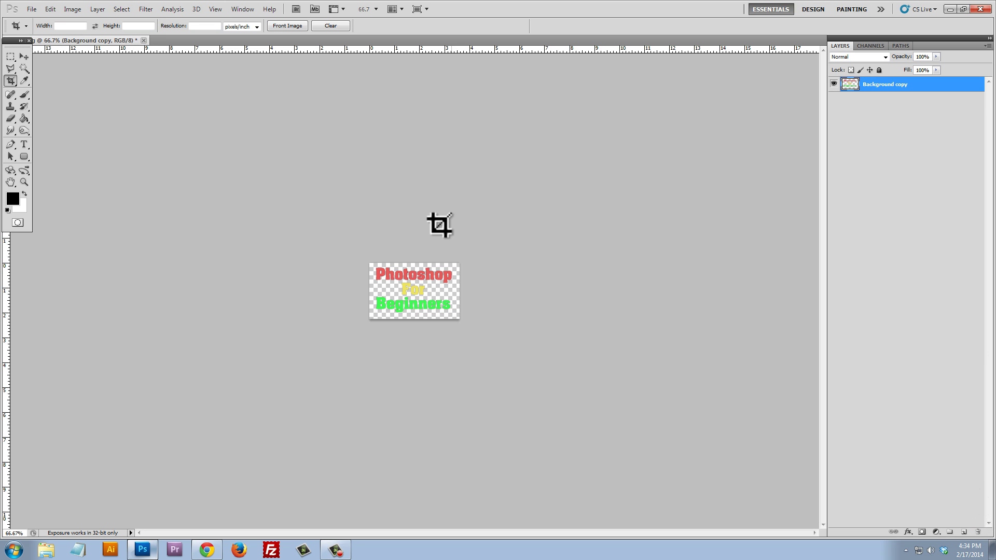
{"action": "left_click", "coordinate": [24, 56]}
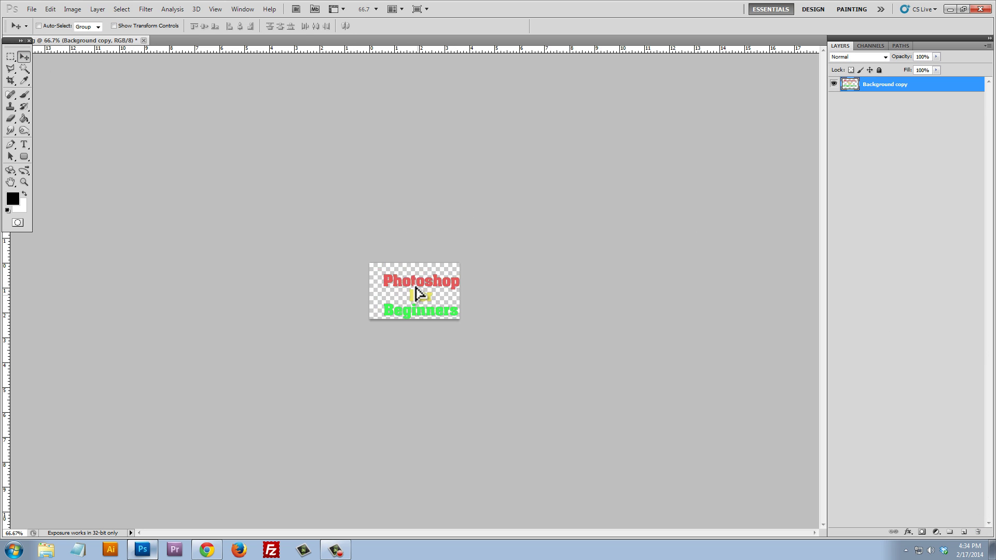
{"action": "left_click_drag", "start_coordinate": [418, 291], "coordinate": [415, 291]}
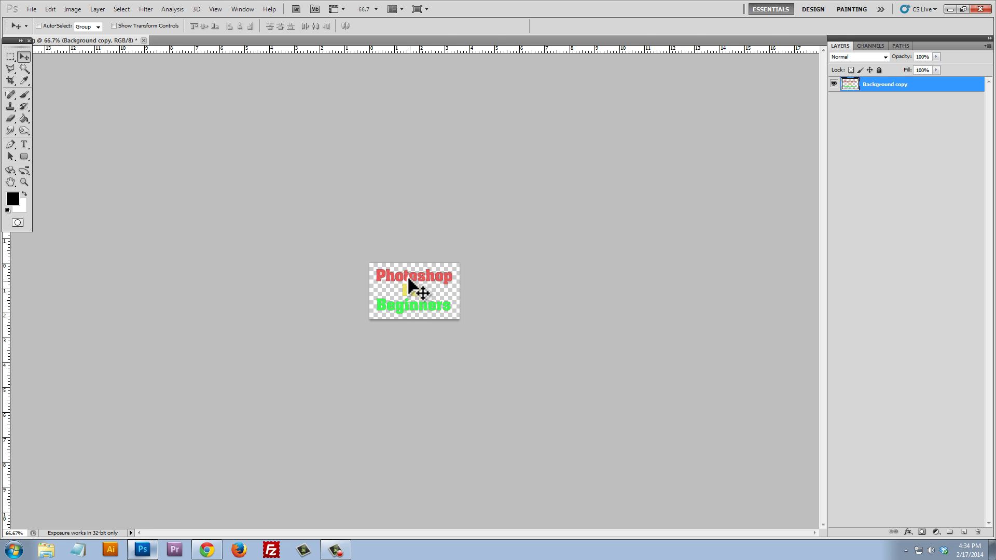
- Start a Save As named 'Water' in JPEG format
{"action": "left_click", "coordinate": [31, 10]}
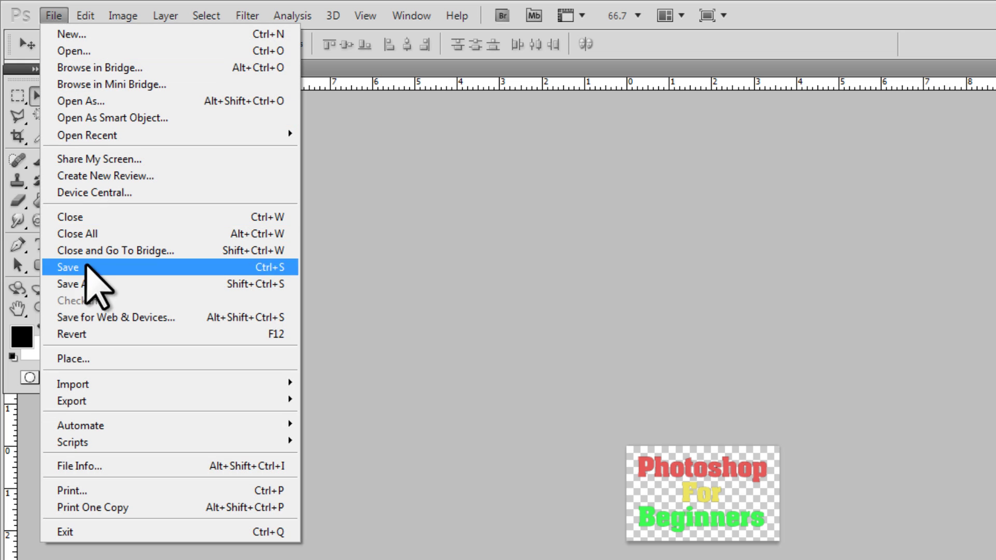
{"action": "left_click", "coordinate": [96, 284]}
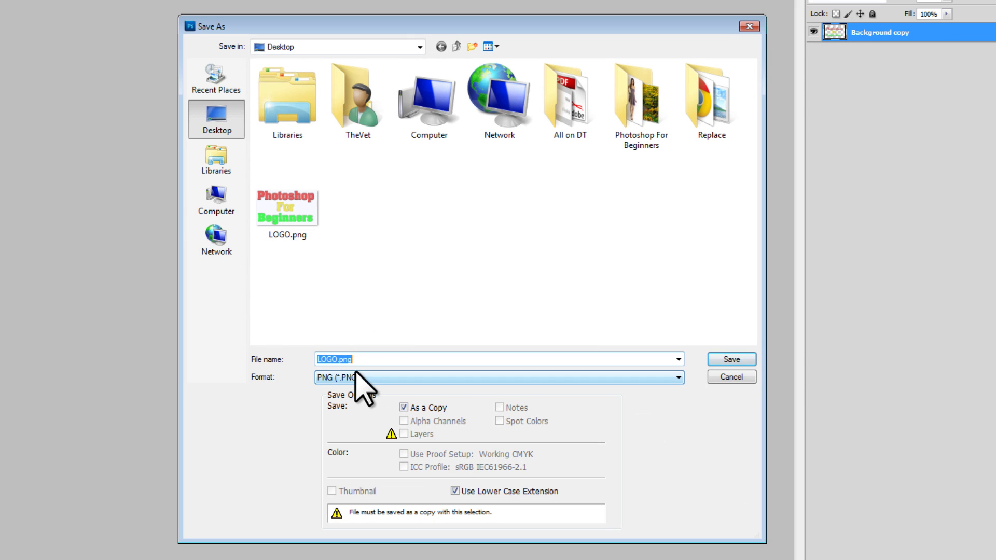
{"action": "key", "text": "ctrl+a"}
{"action": "type", "text": "Water"}
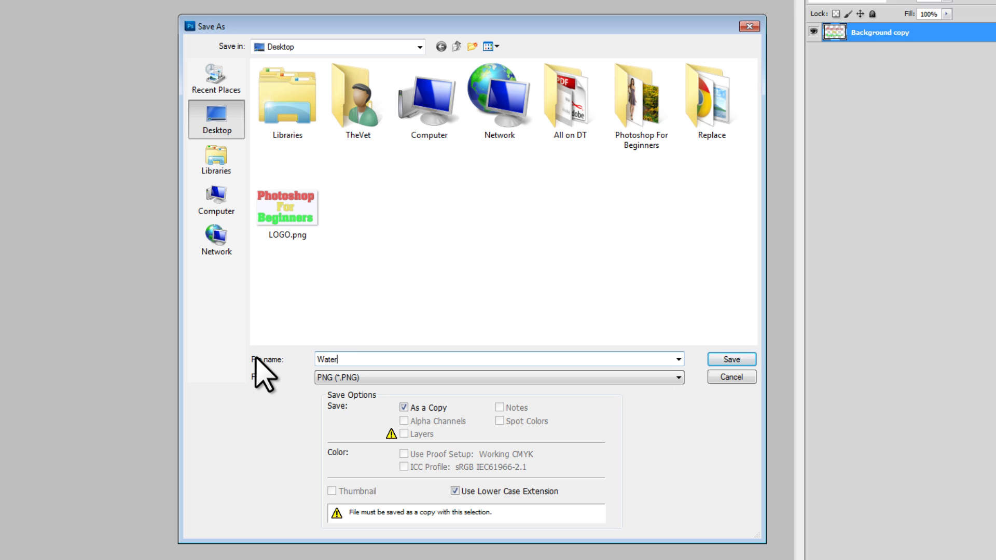
{"action": "key", "text": "Tab"}
{"action": "key", "text": "j"}
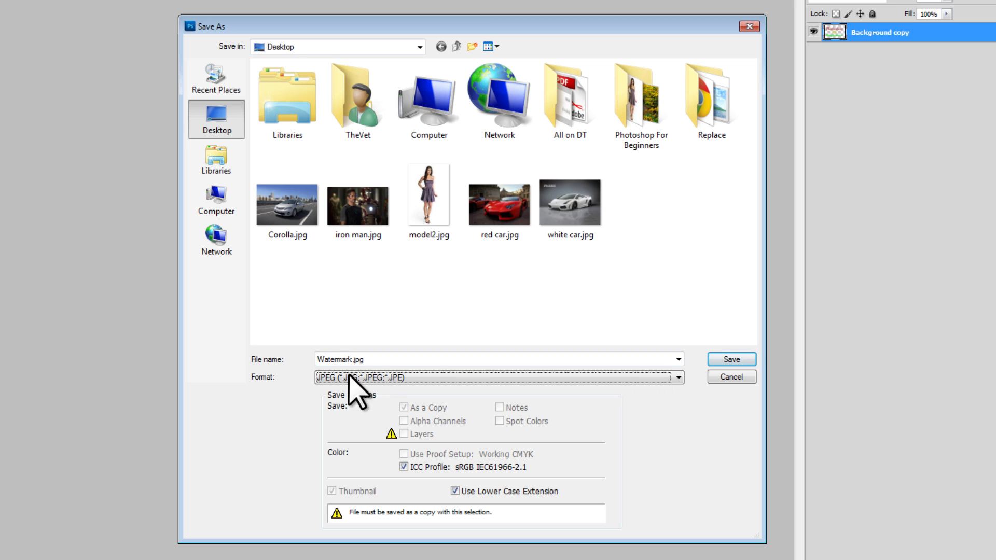
{"action": "left_click", "coordinate": [732, 359]}
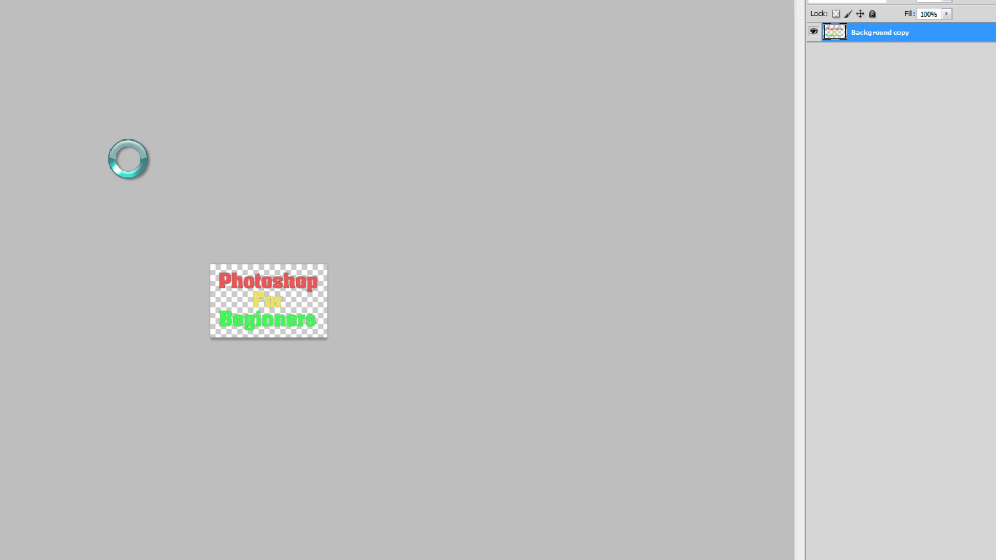
- Save the logo as Watermark in PNG format, accepting the PNG options without interlacing
{"action": "key", "text": "ctrl+shift+s"}
{"action": "type", "text": "Watermark"}
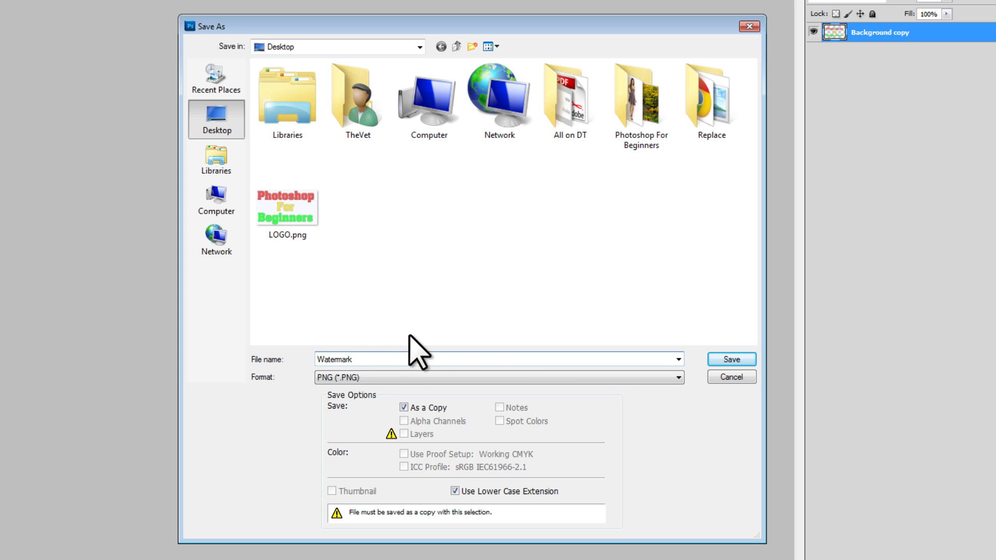
{"action": "left_click", "coordinate": [328, 378]}
{"action": "left_click", "coordinate": [349, 521]}
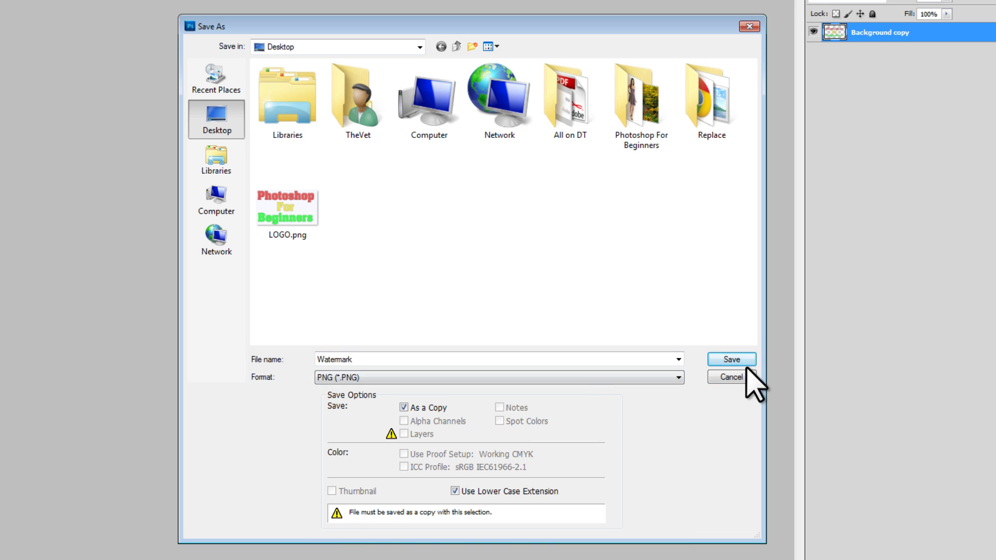
{"action": "left_click", "coordinate": [732, 360]}
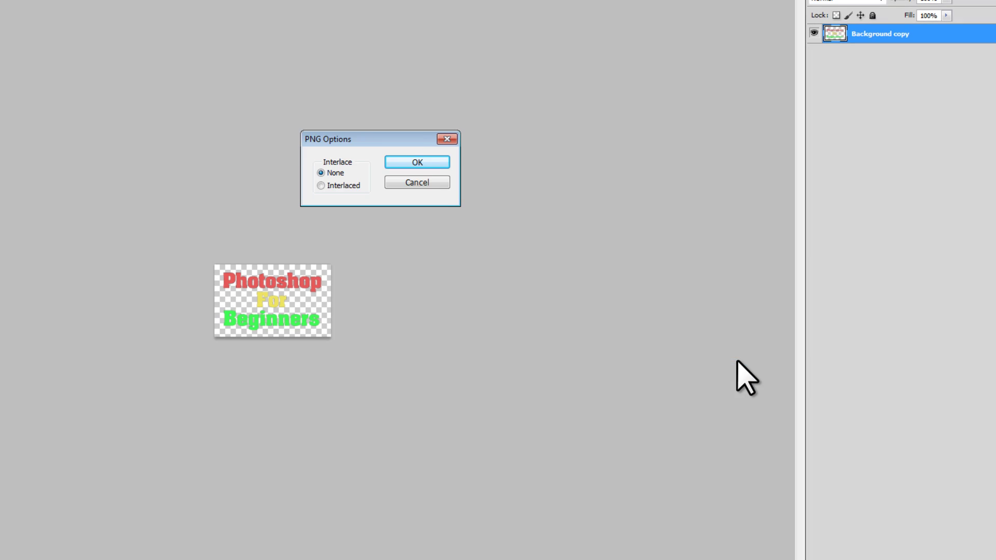
{"action": "left_click", "coordinate": [408, 162]}
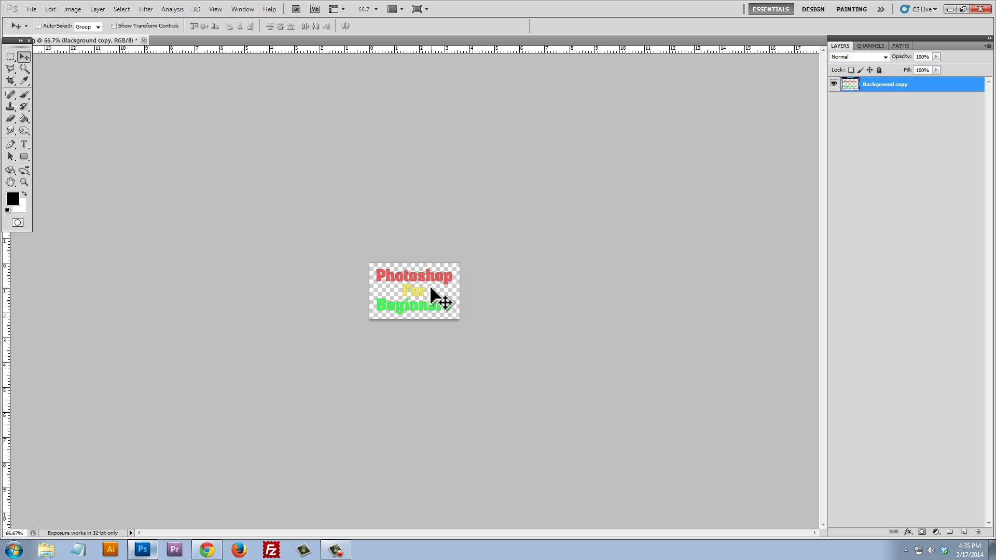
- Zoom the cropped logo view out and back, then bring up the File menu
{"action": "scroll", "coordinate": [438, 309], "scroll_direction": "up", "scroll_amount": 5}
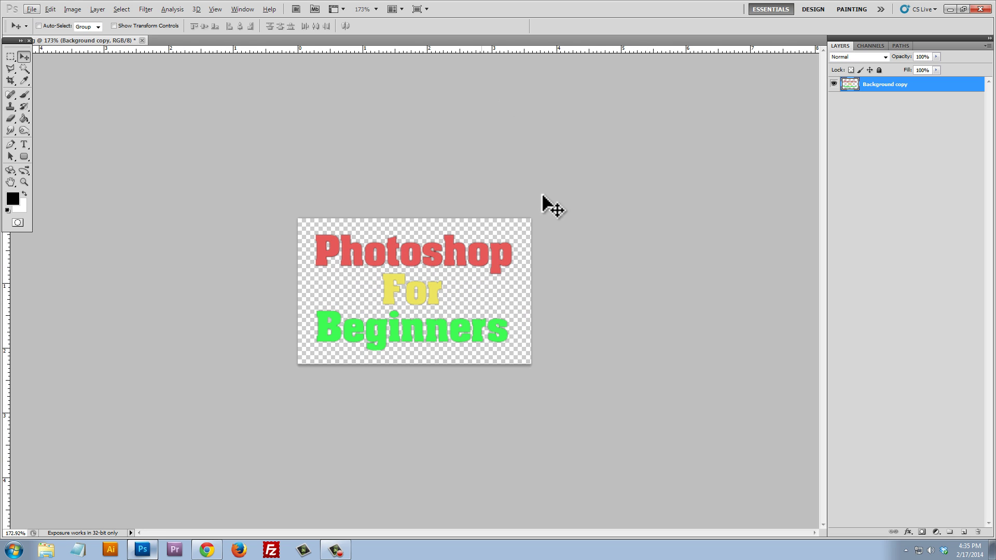
{"action": "scroll", "coordinate": [395, 294], "scroll_direction": "down", "scroll_amount": 5}
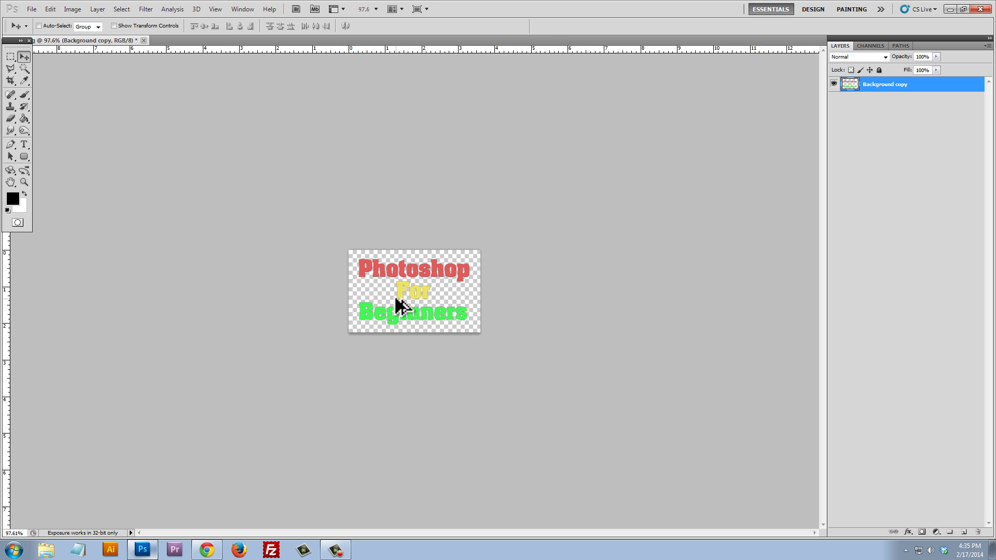
{"action": "left_click", "coordinate": [30, 10]}
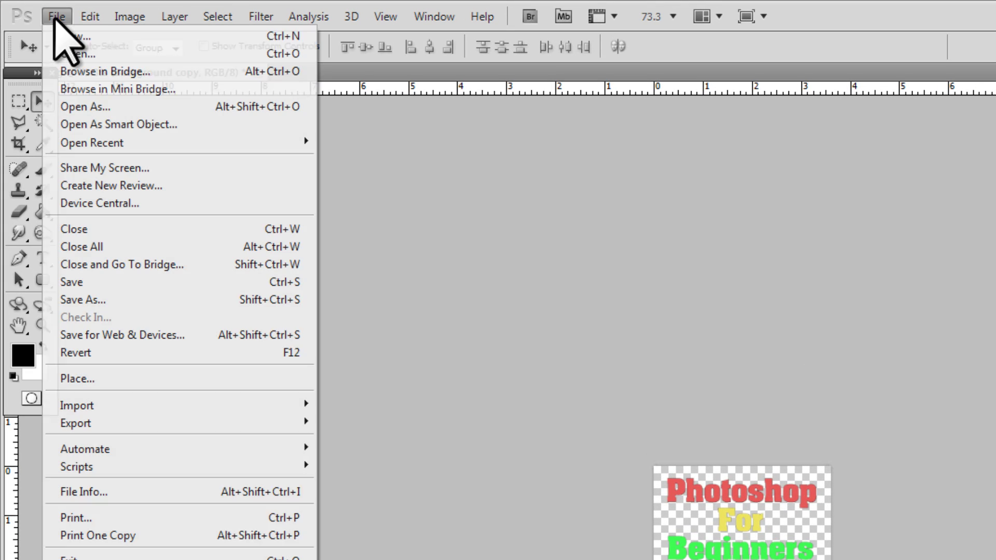
- Create a new blank document measured in inches: width 6, height 4, resolution 300 ppi
{"action": "left_click", "coordinate": [67, 35]}
{"action": "left_click", "coordinate": [946, 340]}
{"action": "left_click", "coordinate": [581, 259]}
{"action": "double_click", "coordinate": [462, 224]}
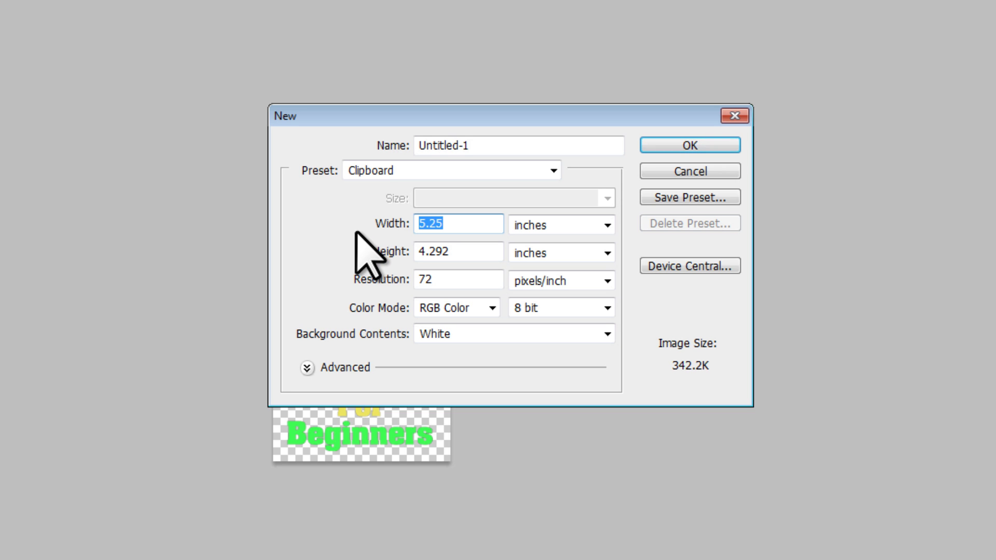
{"action": "type", "text": "6"}
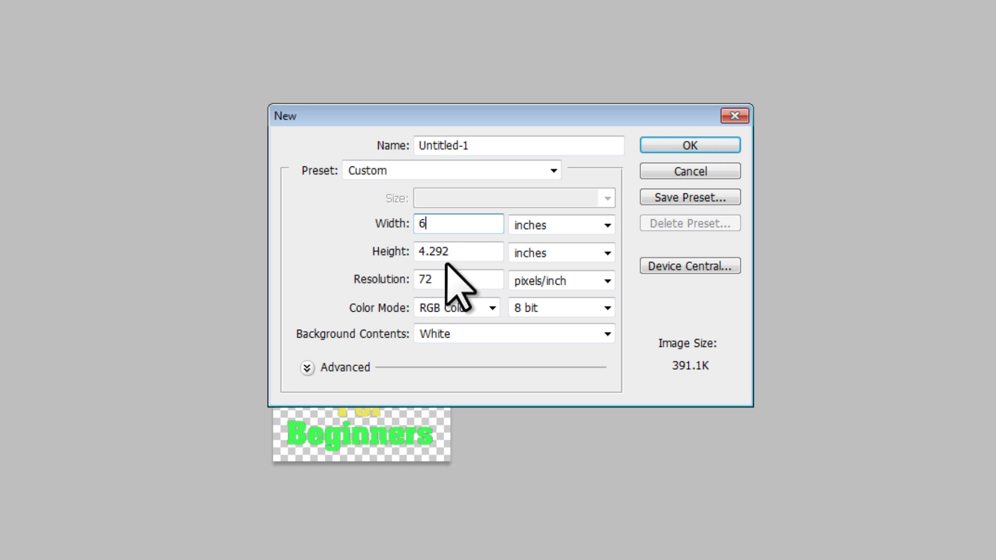
{"action": "left_click", "coordinate": [374, 256]}
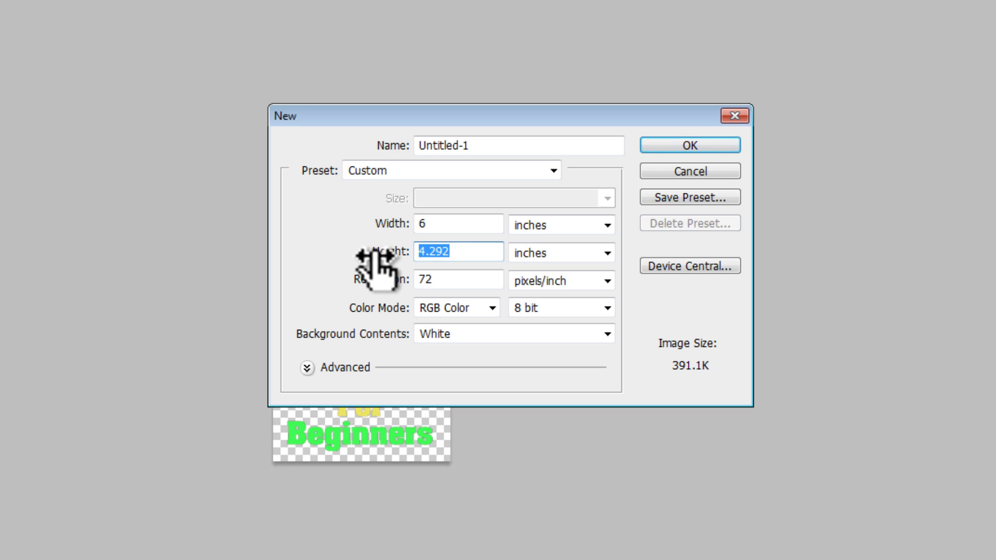
{"action": "type", "text": "4"}
{"action": "left_click", "coordinate": [385, 280]}
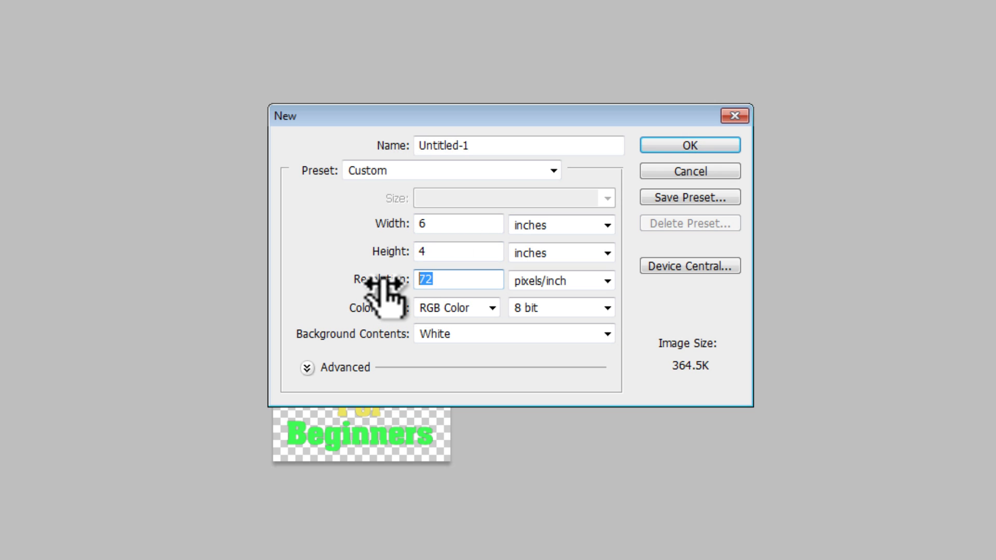
{"action": "type", "text": "300"}
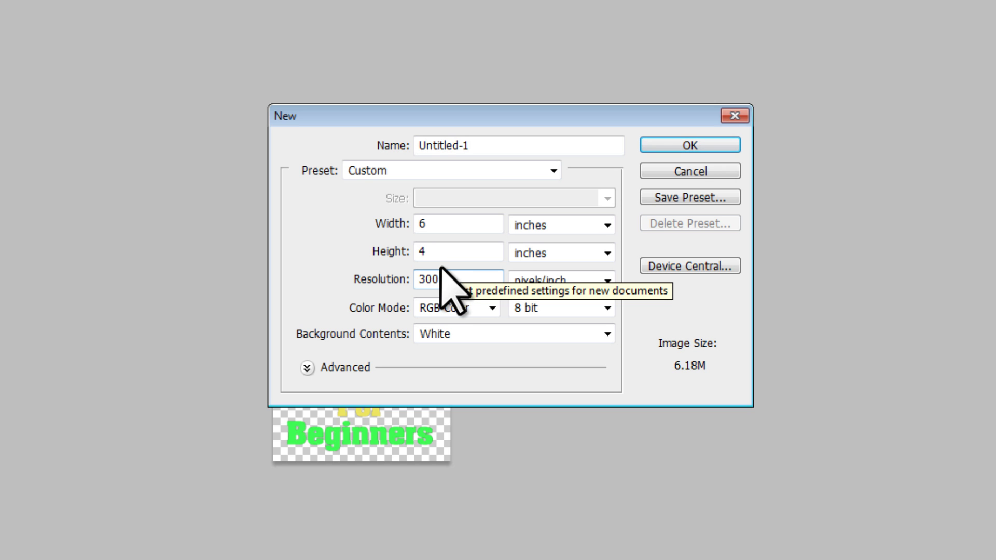
{"action": "left_click", "coordinate": [454, 226]}
{"action": "left_click", "coordinate": [442, 251]}
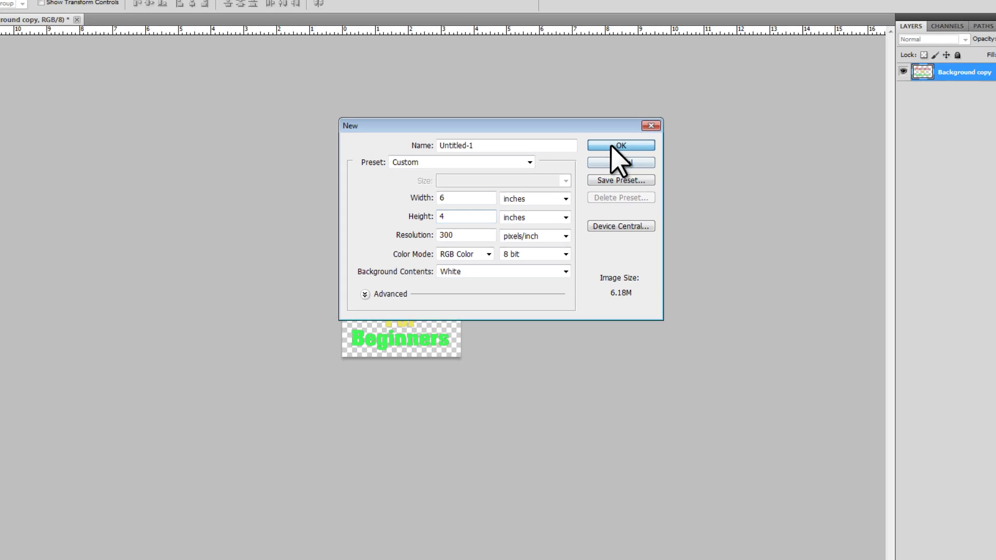
{"action": "left_click", "coordinate": [679, 149]}
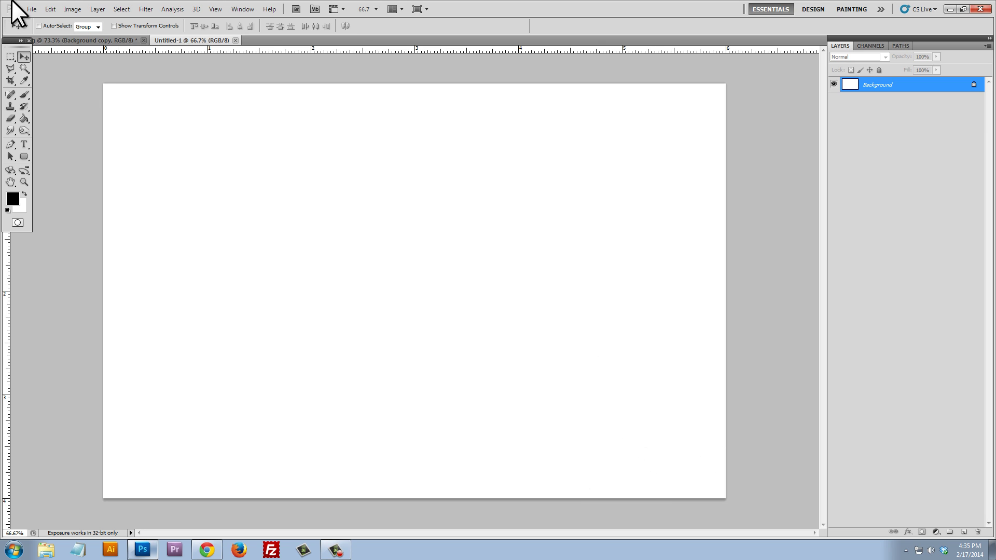
- Open the Watermark.png logo file
{"action": "left_click", "coordinate": [33, 8]}
{"action": "left_click", "coordinate": [45, 30]}
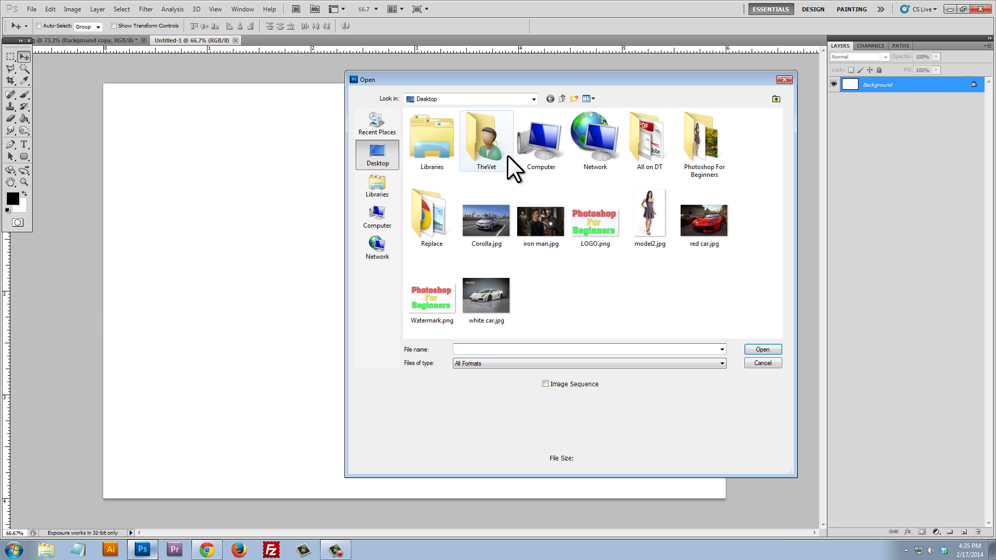
{"action": "left_click", "coordinate": [444, 306]}
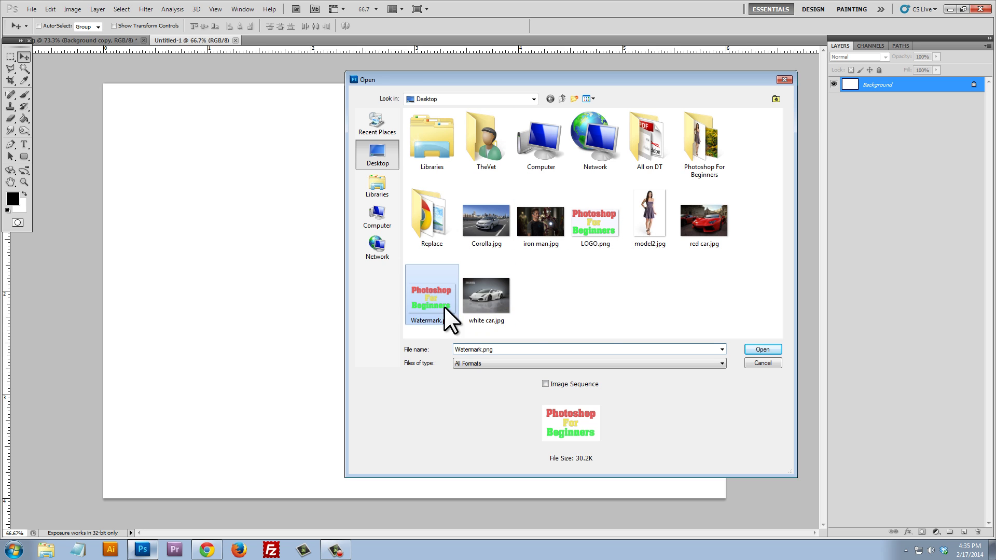
{"action": "left_click", "coordinate": [761, 348]}
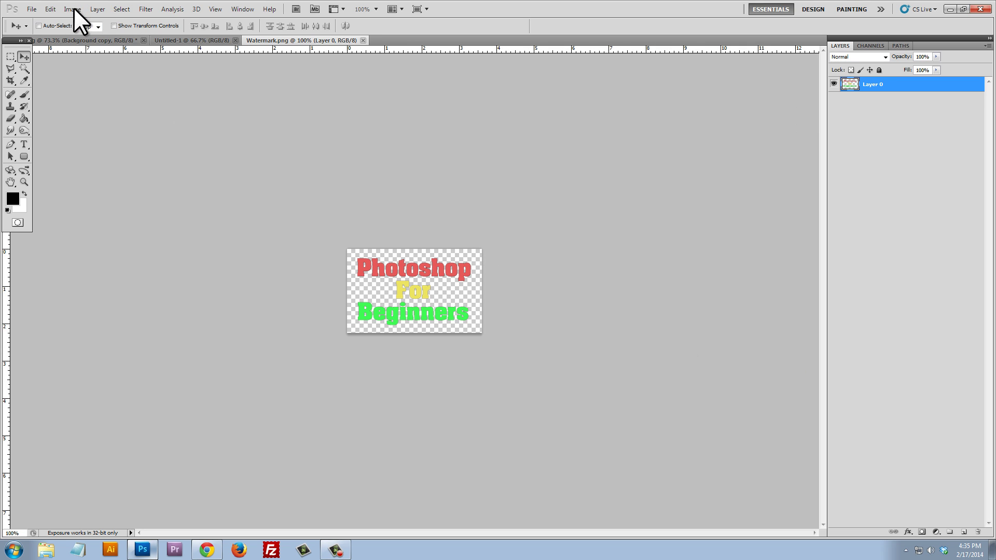
- Select all of the logo, copy it and paste it into Untitled-1 as Layer 1
{"action": "left_click", "coordinate": [116, 13]}
{"action": "left_click", "coordinate": [121, 21]}
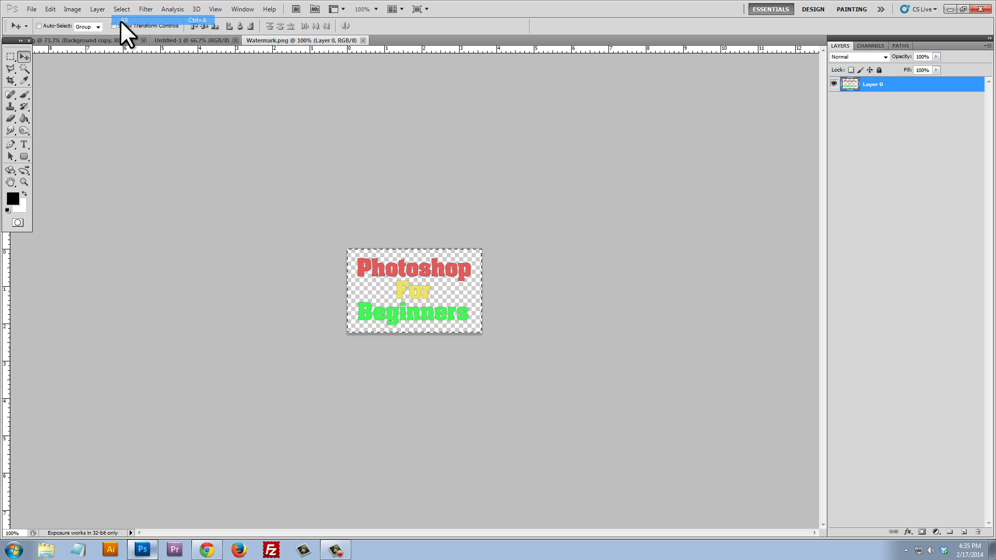
{"action": "left_click", "coordinate": [50, 9]}
{"action": "left_click", "coordinate": [62, 78]}
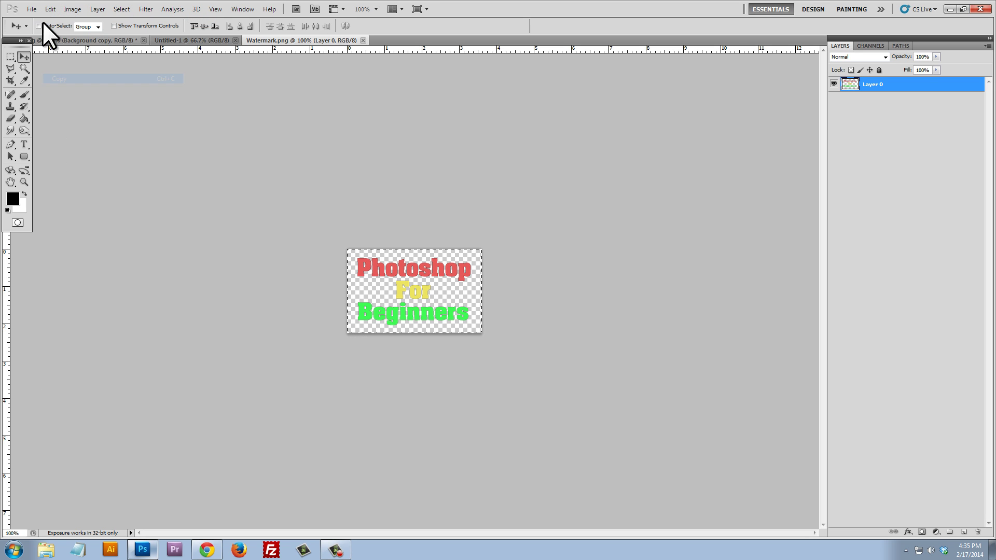
{"action": "left_click", "coordinate": [174, 41]}
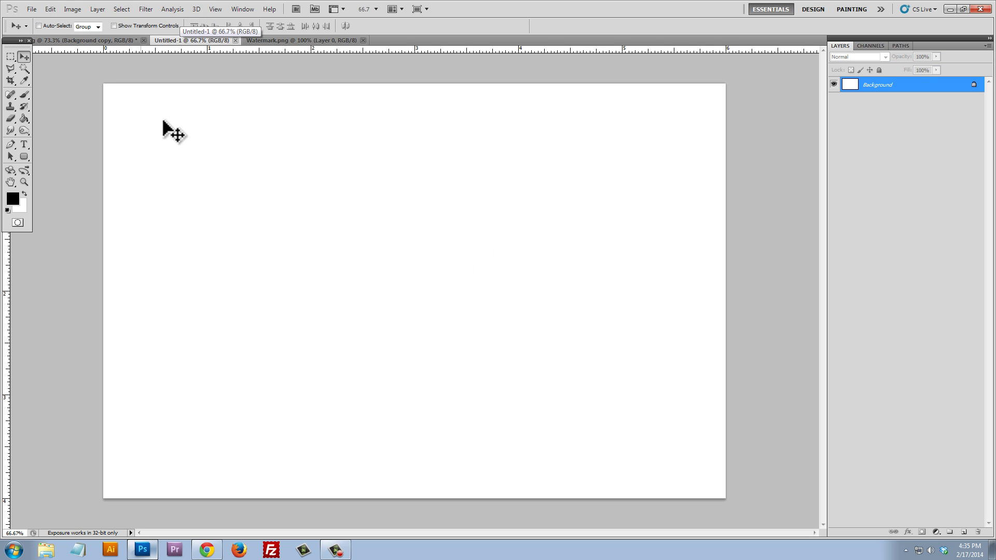
{"action": "left_click", "coordinate": [50, 10]}
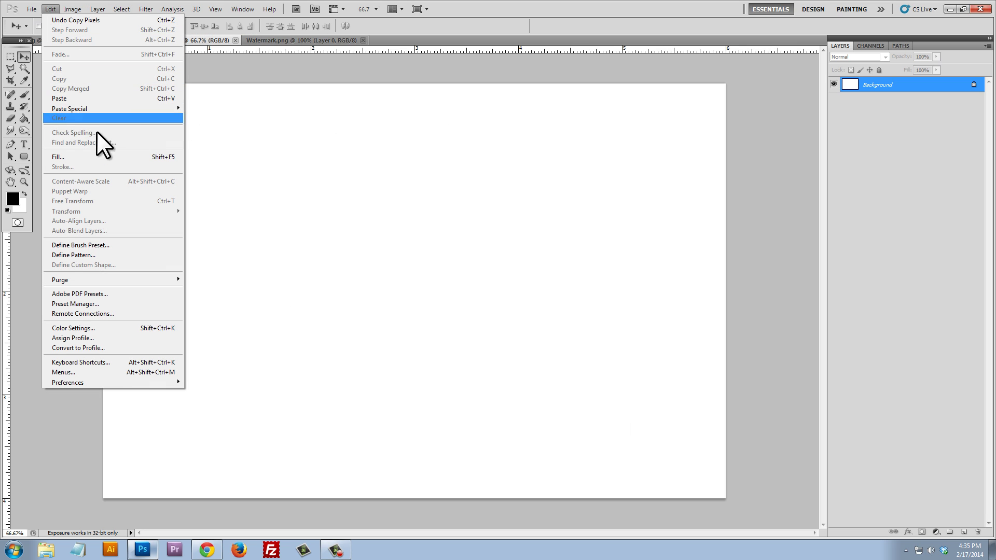
{"action": "left_click", "coordinate": [70, 98]}
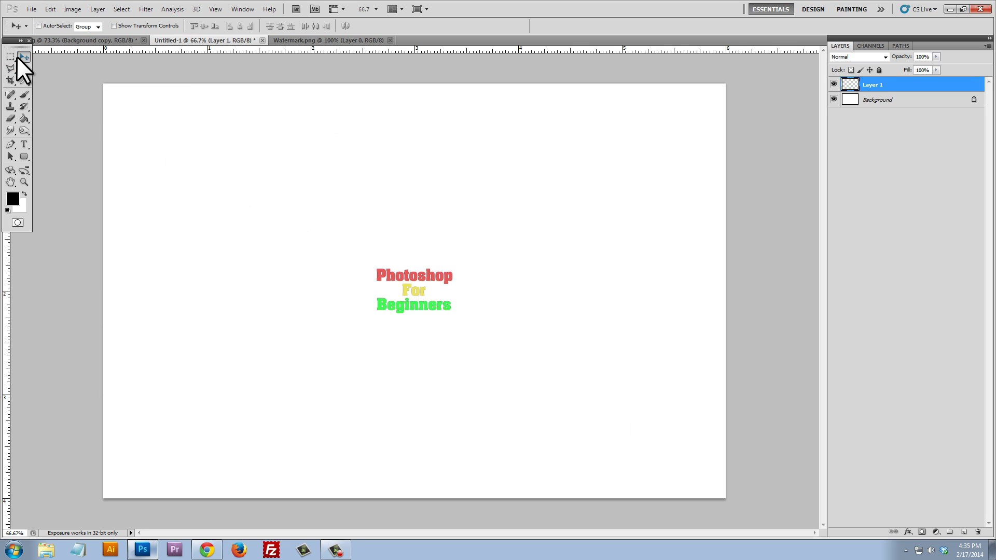
- Move the logo to the bottom-right corner and scale it up to about 113%
{"action": "left_click_drag", "start_coordinate": [396, 285], "coordinate": [666, 457]}
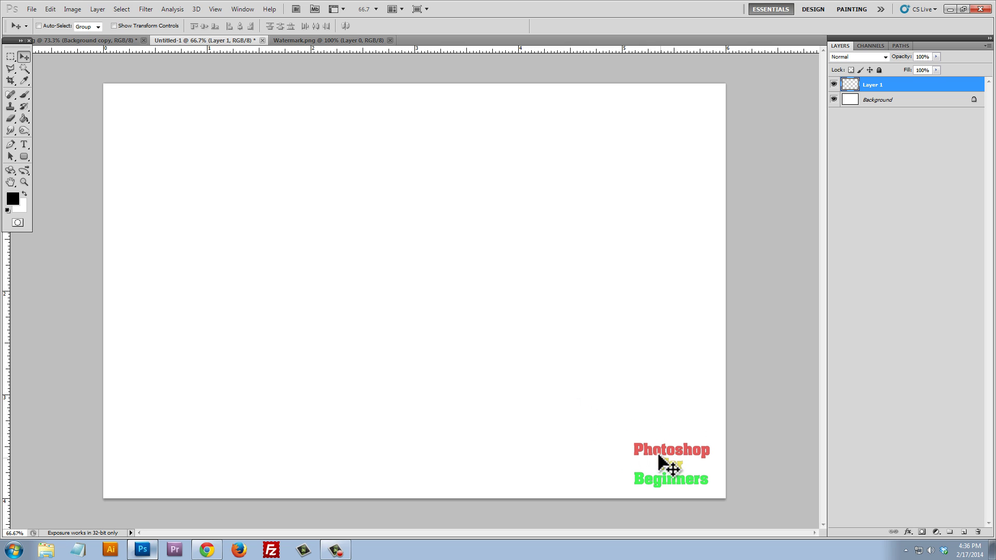
{"action": "left_click", "coordinate": [50, 8]}
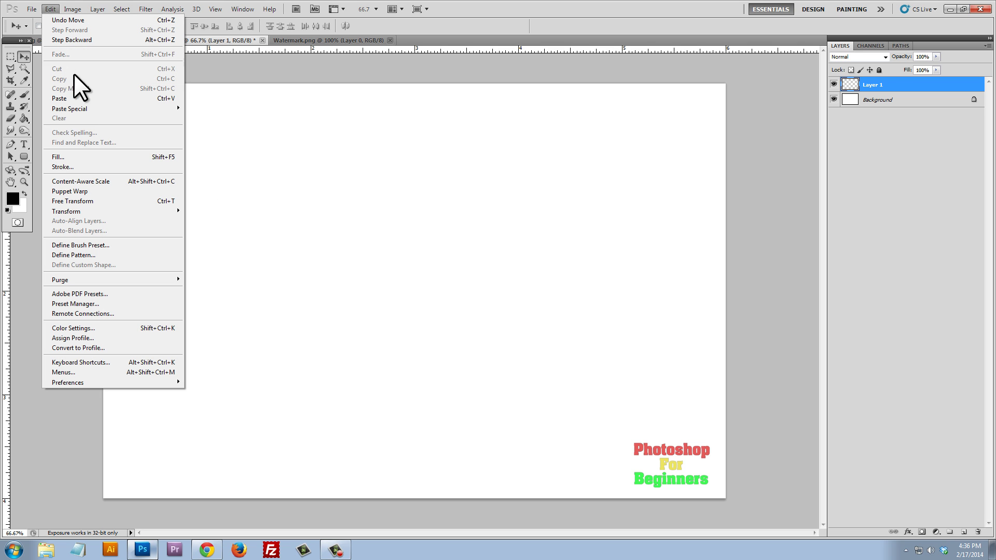
{"action": "left_click", "coordinate": [93, 202]}
{"action": "left_click_drag", "start_coordinate": [634, 443], "coordinate": [624, 437]}
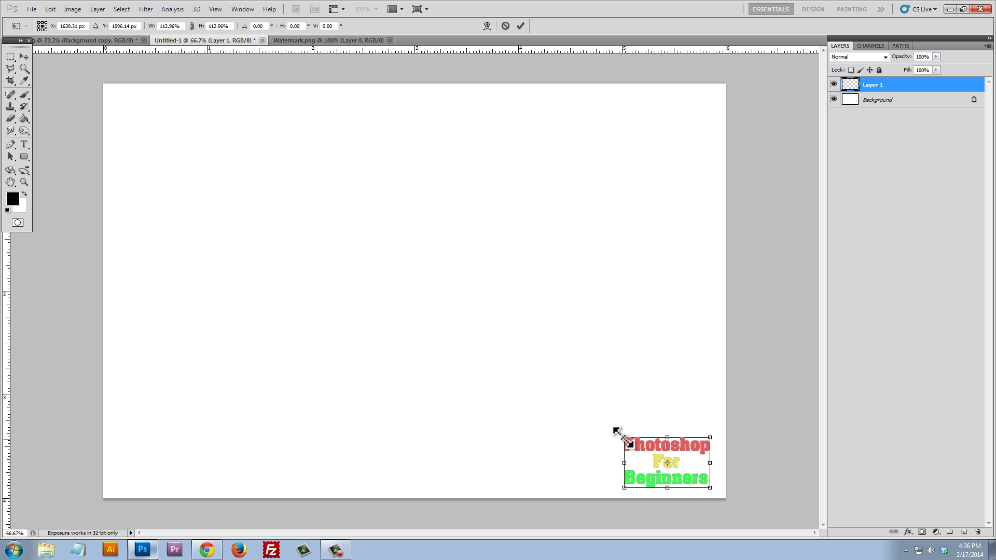
{"action": "key", "text": "Return"}
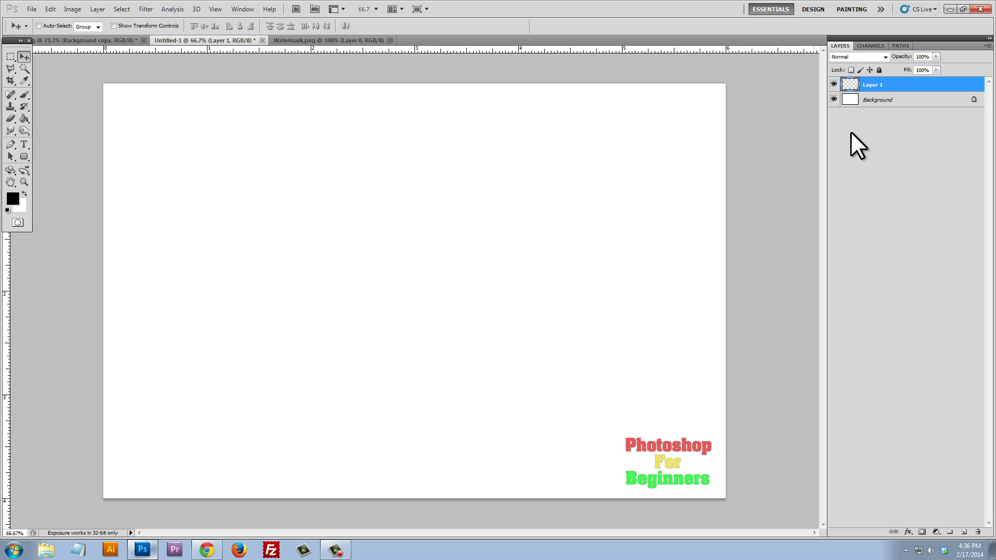
- Delete the white Background layer, leaving only Layer 1's logo on transparency
{"action": "left_click", "coordinate": [893, 101]}
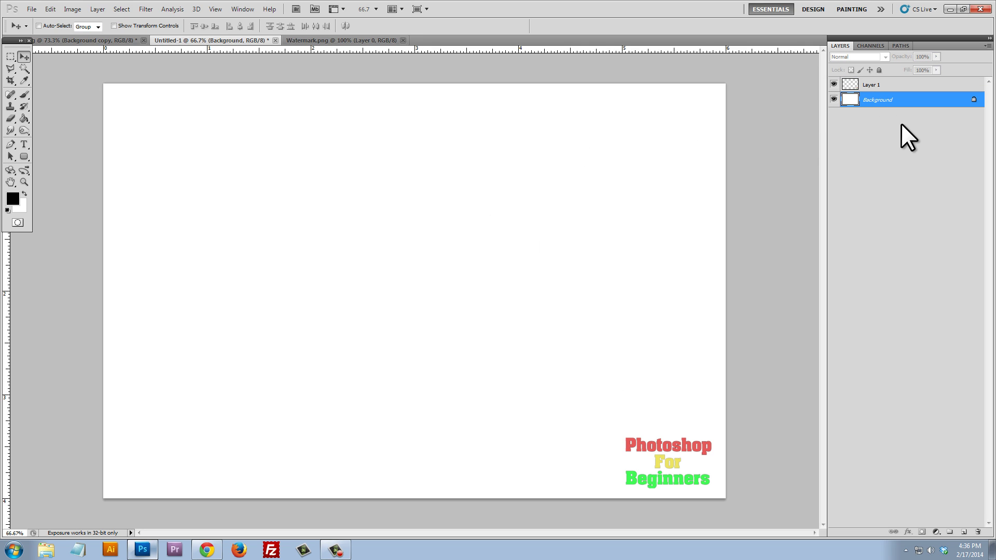
{"action": "left_click", "coordinate": [979, 531]}
{"action": "key", "text": "Return"}
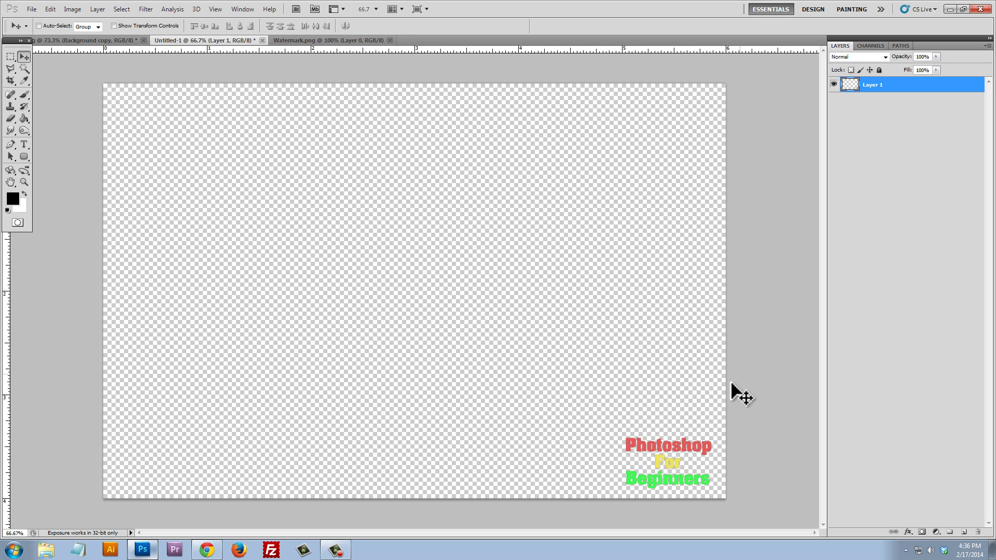
{"action": "left_click", "coordinate": [13, 56]}
{"action": "left_click", "coordinate": [19, 56]}
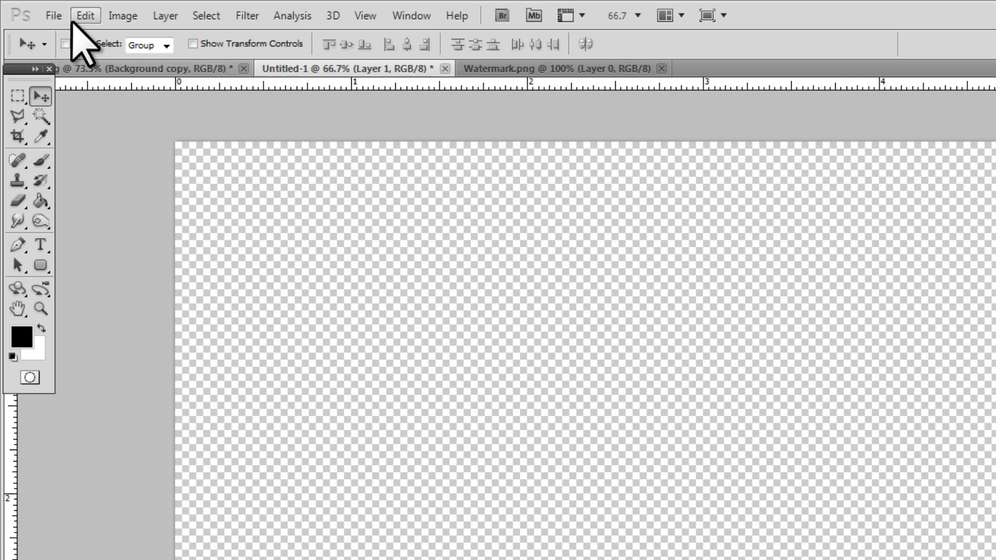
- Save the canvas as Watermark2 in PNG format, accepting the default PNG options
{"action": "left_click", "coordinate": [32, 9]}
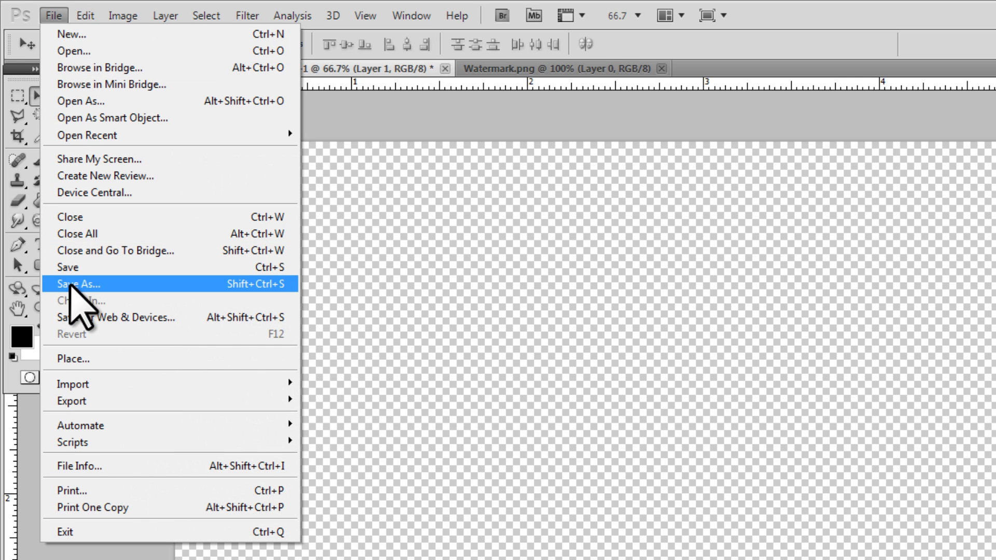
{"action": "left_click", "coordinate": [91, 284]}
{"action": "type", "text": "Wate"}
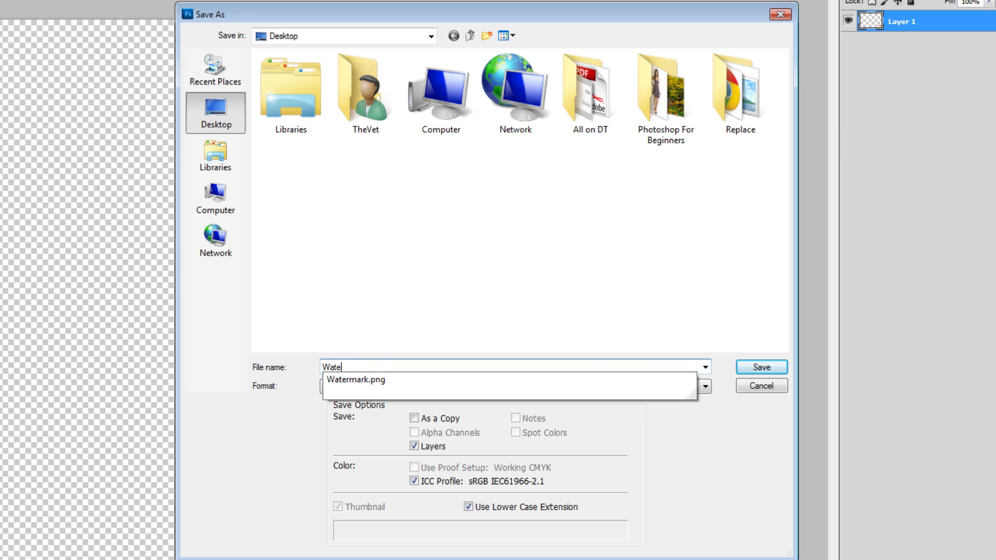
{"action": "type", "text": "rmark2"}
{"action": "key", "text": "Tab"}
{"action": "key", "text": "Down"}
{"action": "key", "text": "Down"}
{"action": "key", "text": "Down"}
{"action": "key", "text": "Down"}
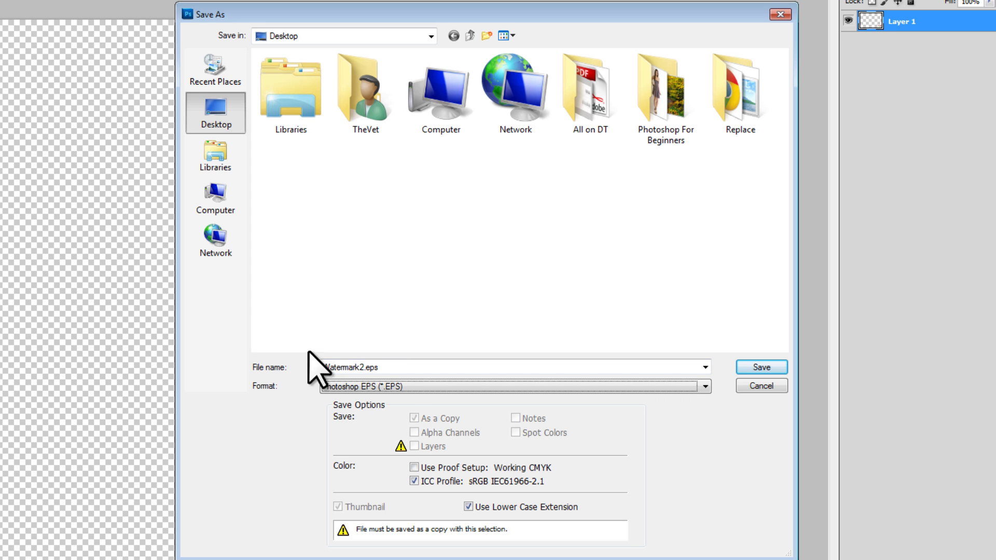
{"action": "left_click", "coordinate": [381, 386]}
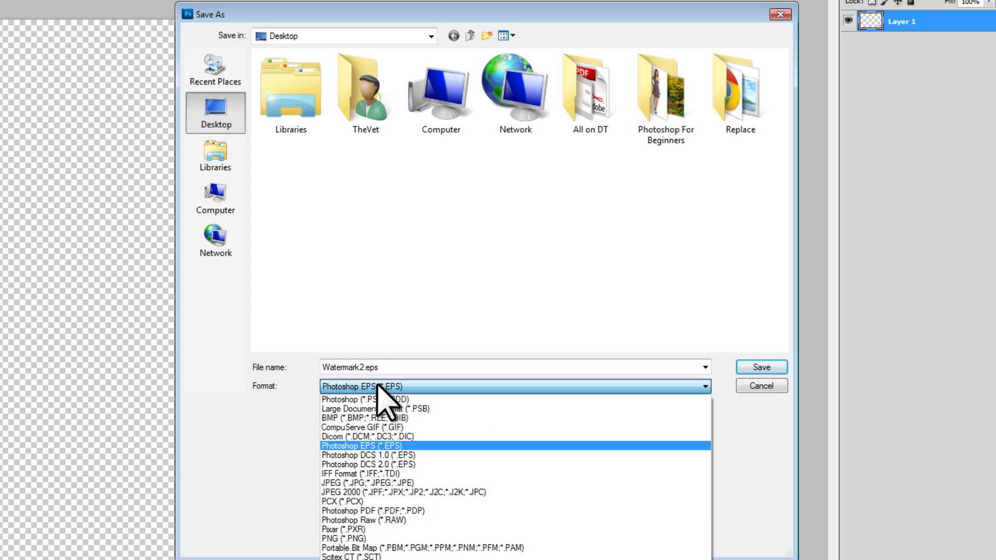
{"action": "left_click", "coordinate": [358, 538]}
{"action": "left_click", "coordinate": [760, 367]}
{"action": "left_click", "coordinate": [534, 181]}
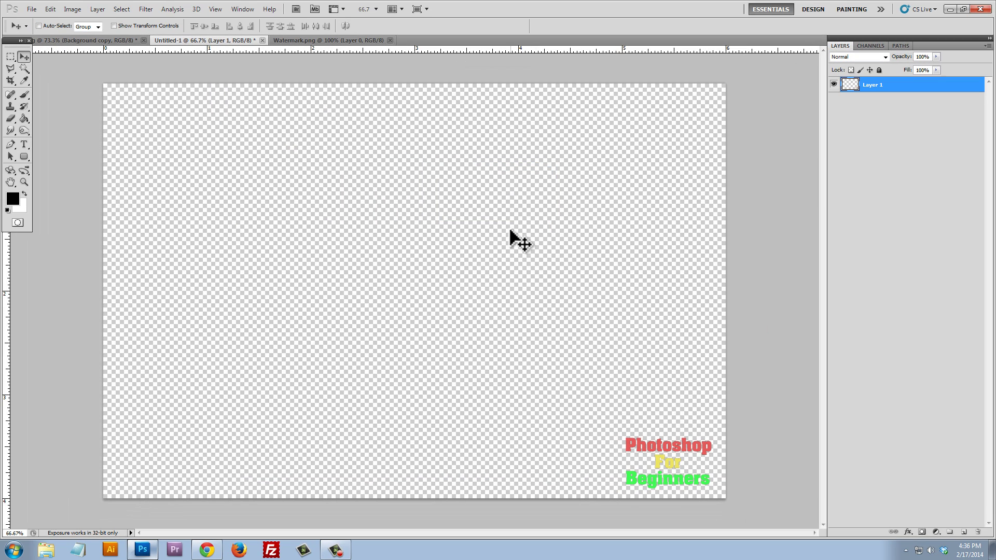